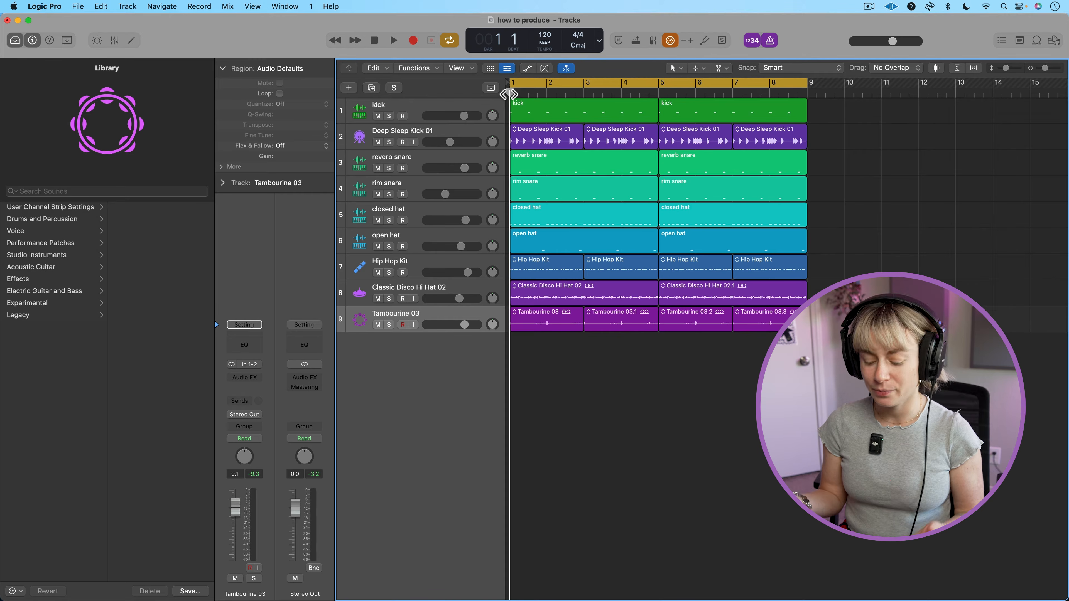
Add a new software instrument track below Tambourine 03 and load Alchemy as its instrument.
right_click(388, 351)
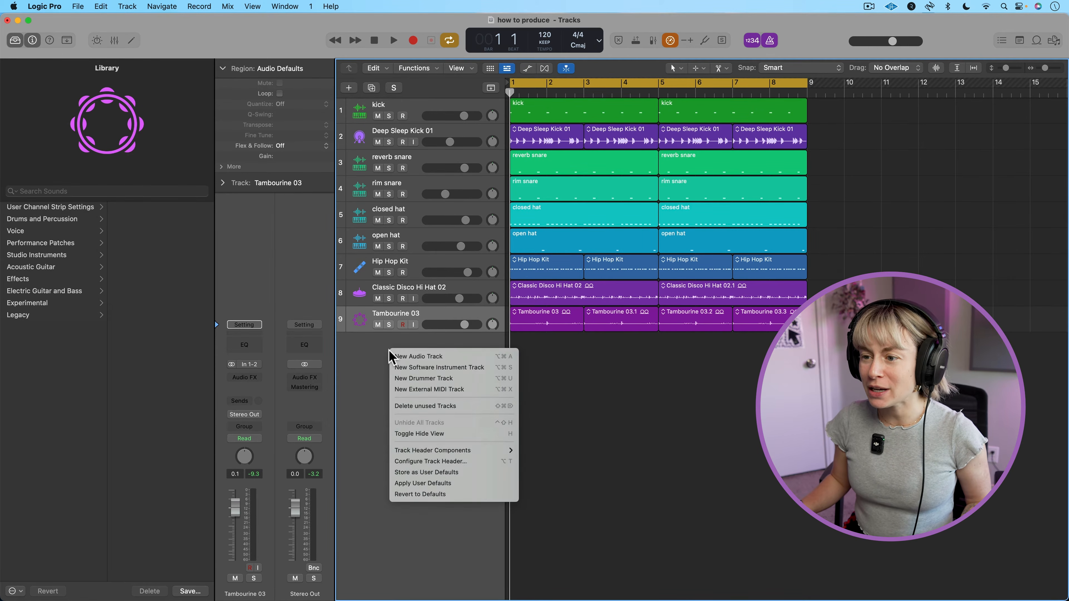
click(445, 366)
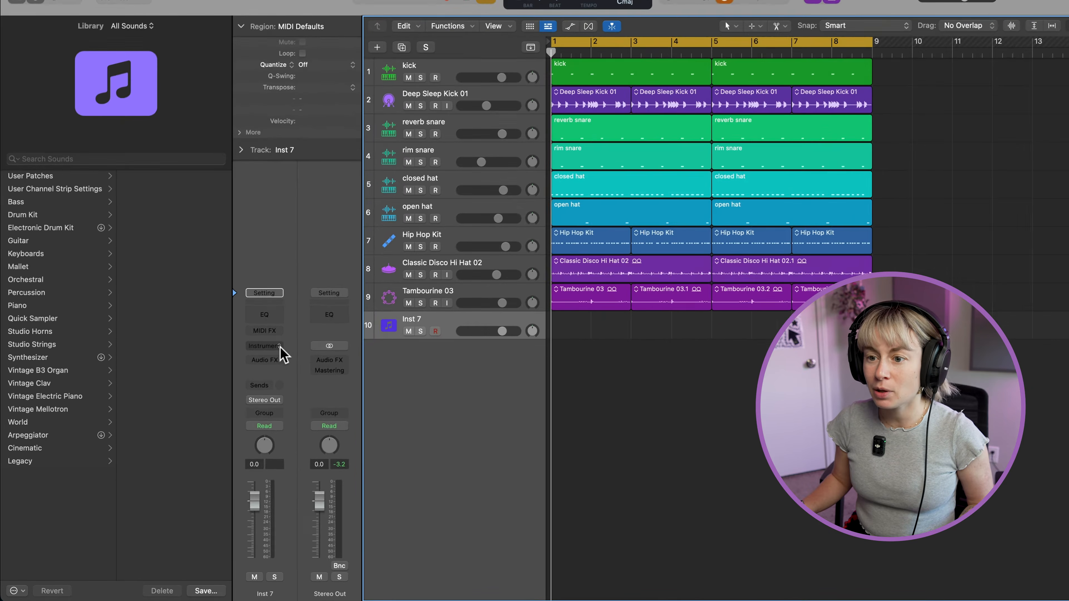
click(248, 364)
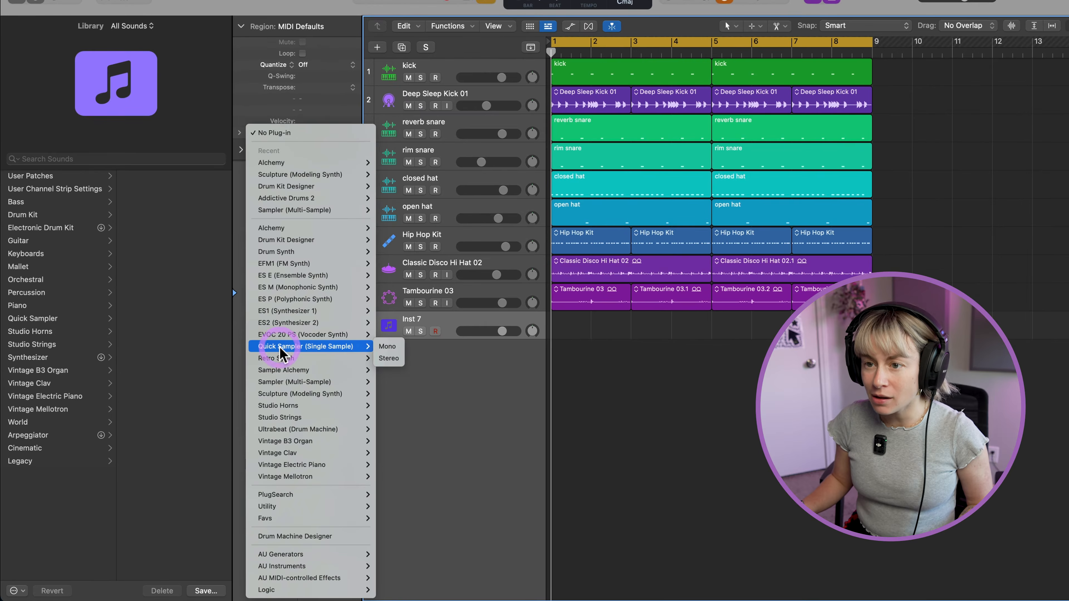
click(301, 230)
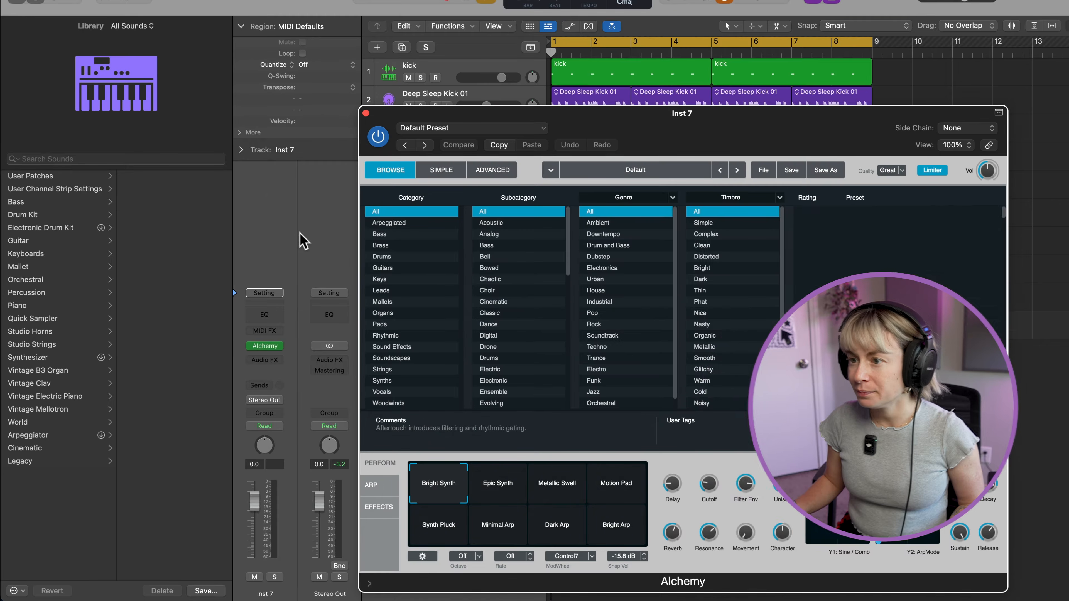
Audition the first Keys presets in Alchemy and load 80s Pop Electric Piano.
click(399, 280)
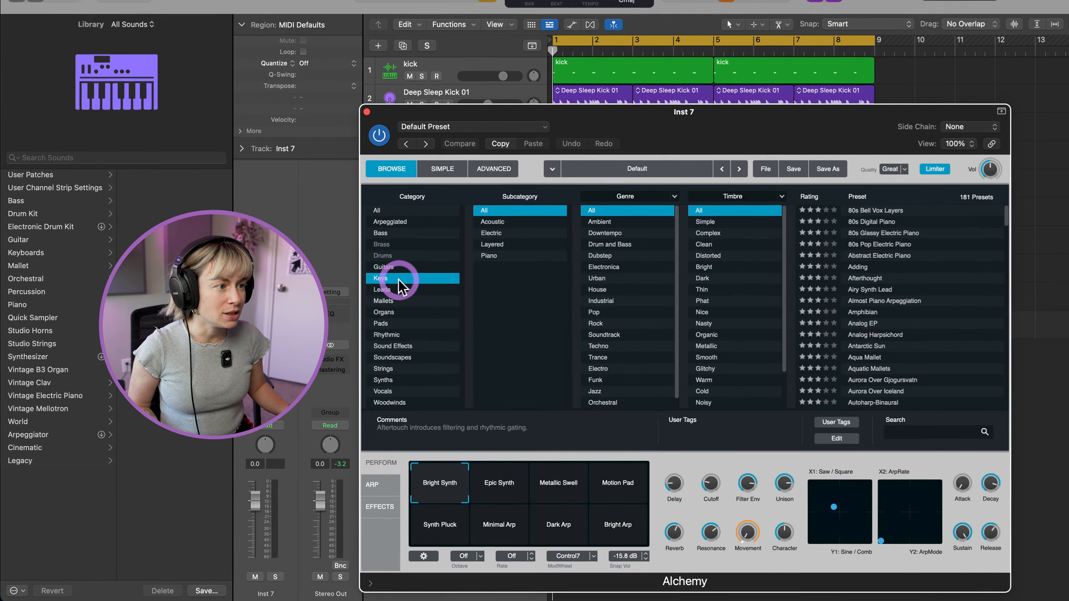
click(896, 205)
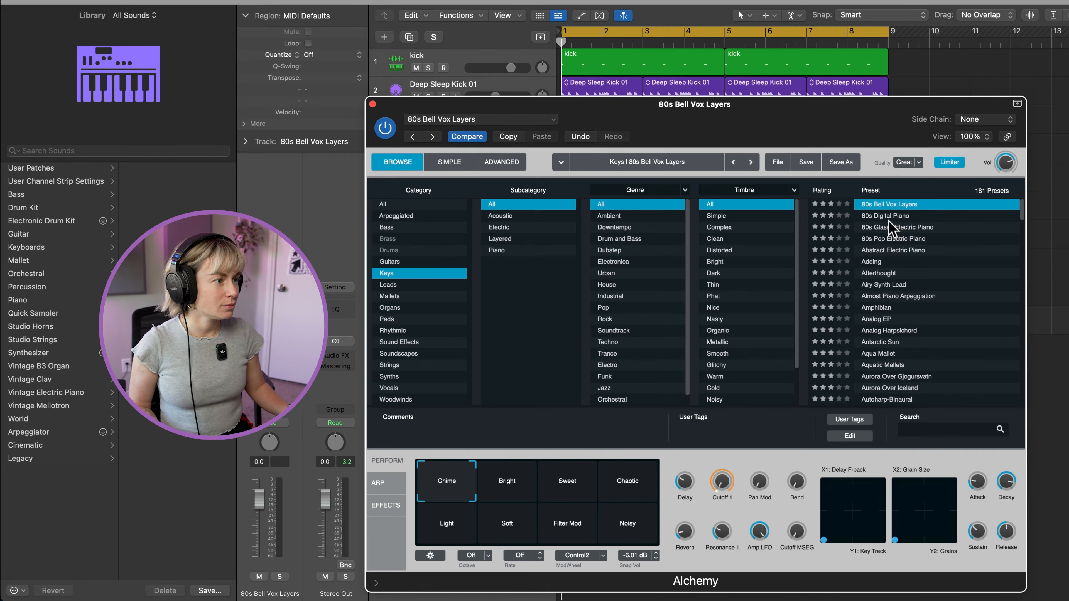
click(901, 215)
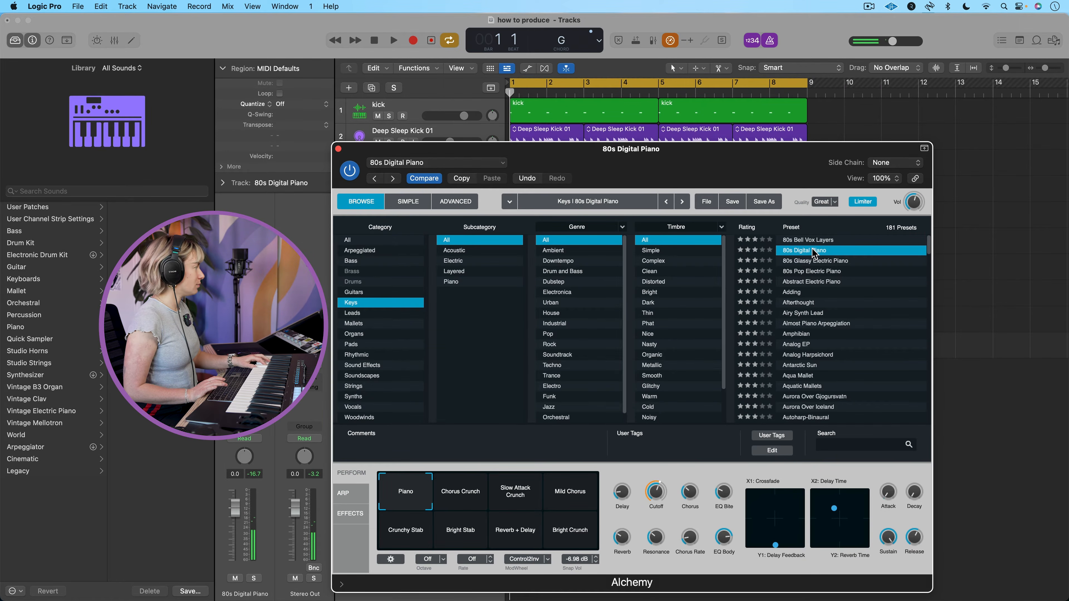
click(804, 261)
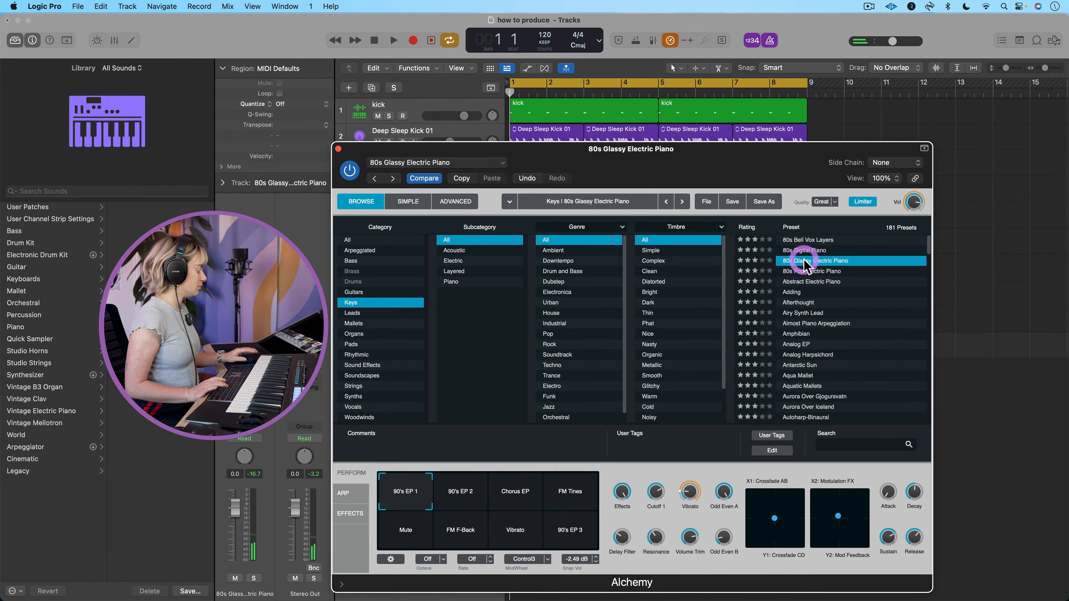
click(800, 272)
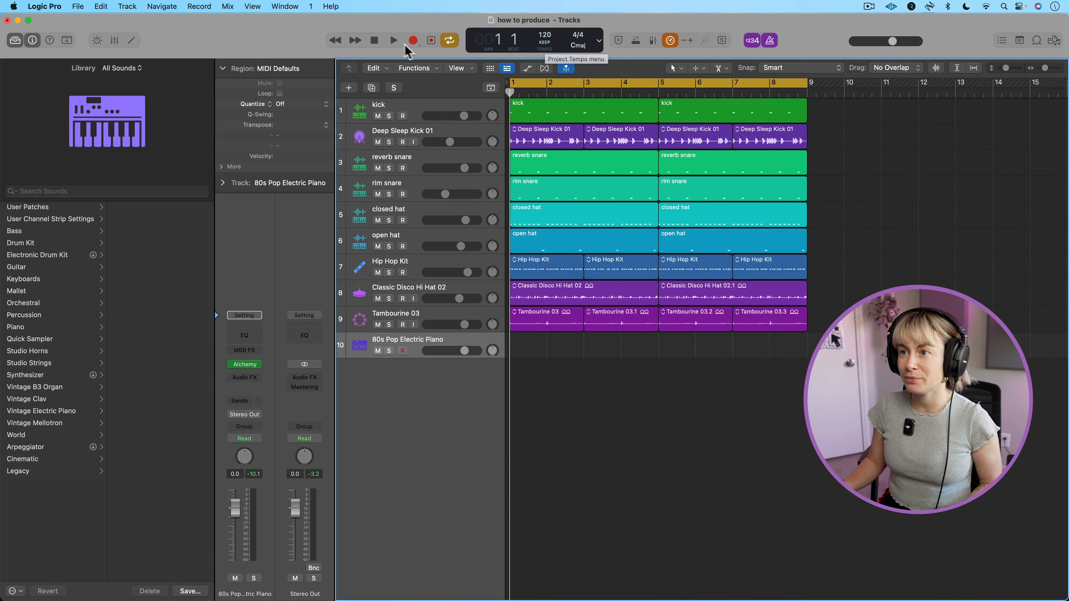
Rehearse the chords along with the drum loop and record a four-bar chord part on the 80s Pop Electric Piano track.
click(393, 40)
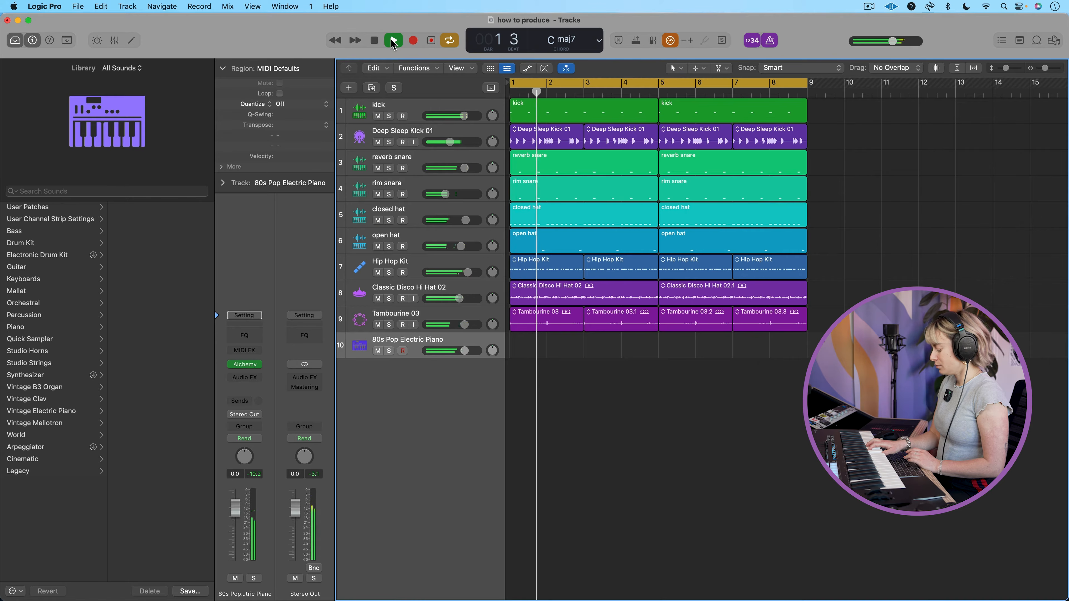
key(space)
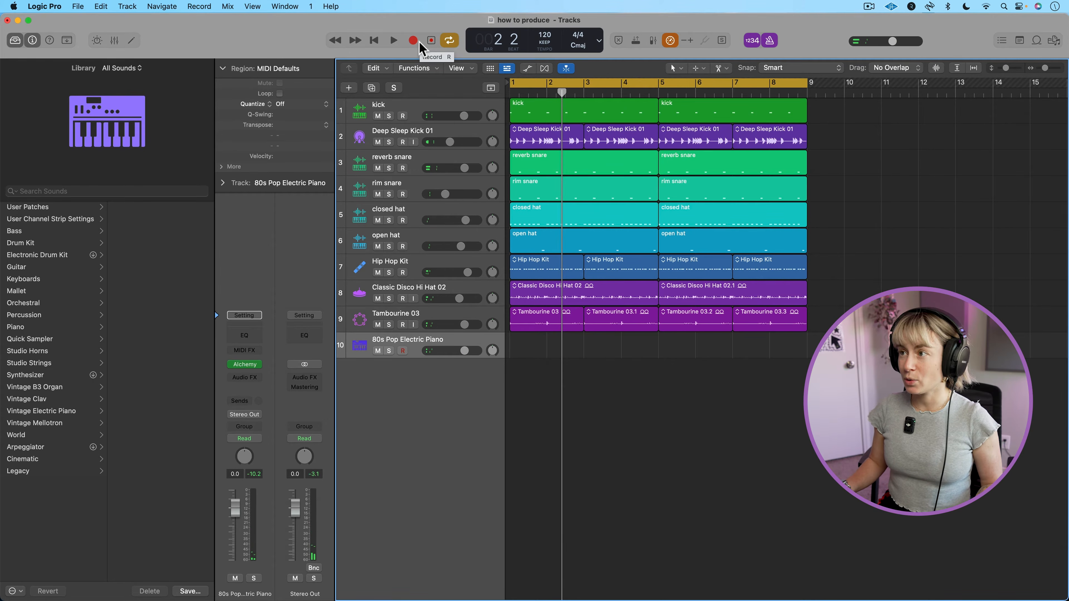
key(r)
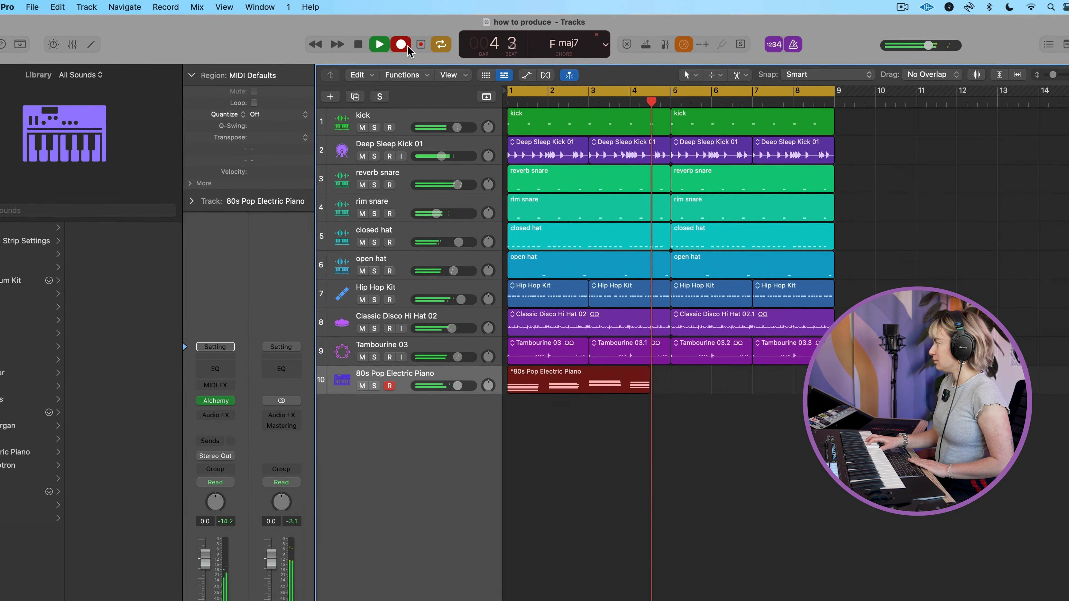
click(416, 43)
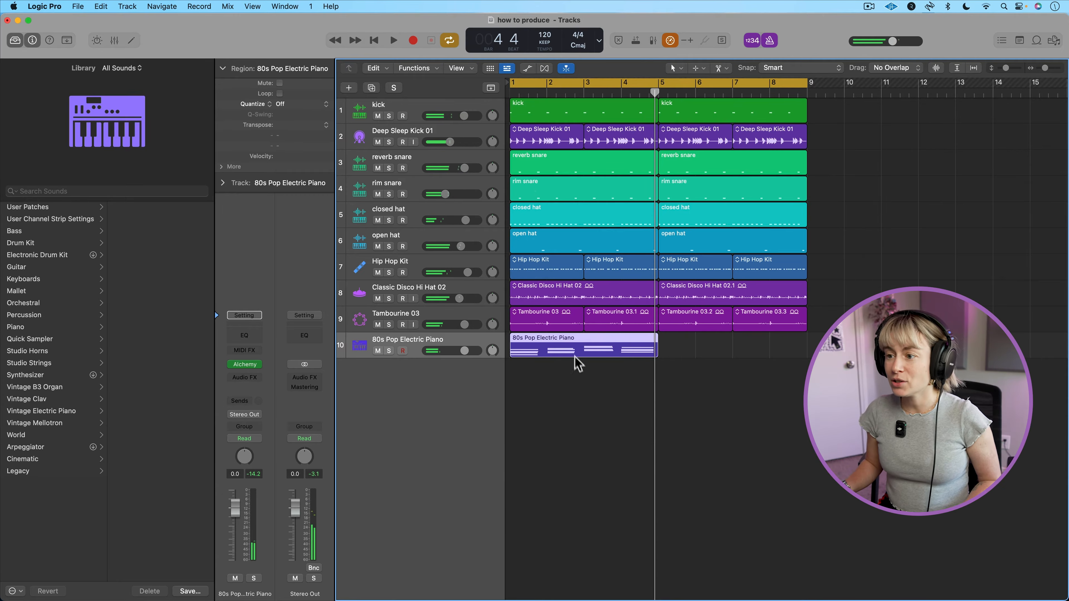
Quantize the recorded electric piano region to 1/16 notes and repeat it.
key(q)
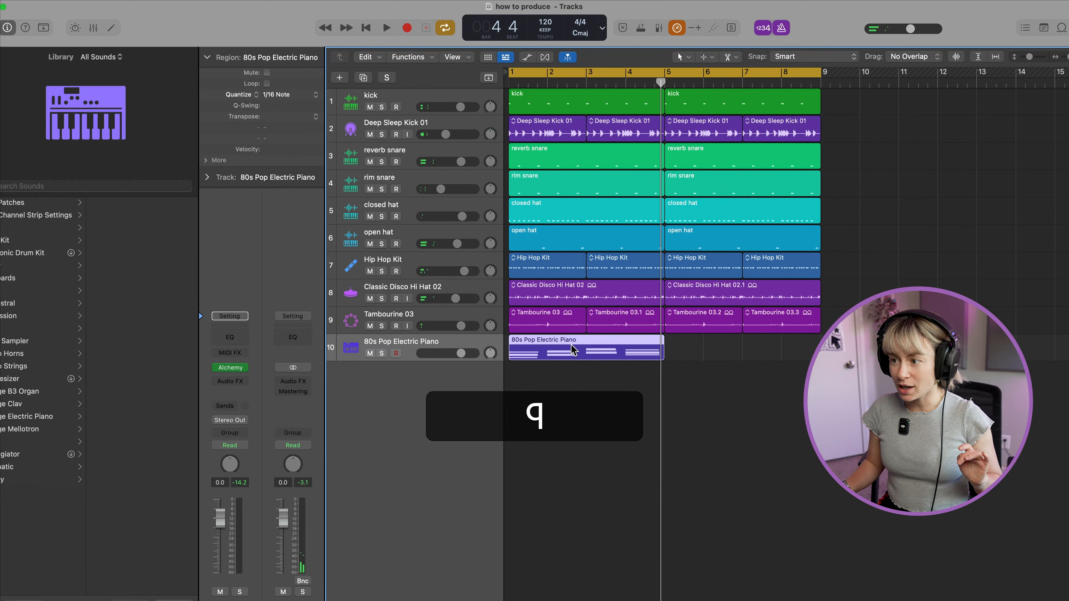
key(super+r)
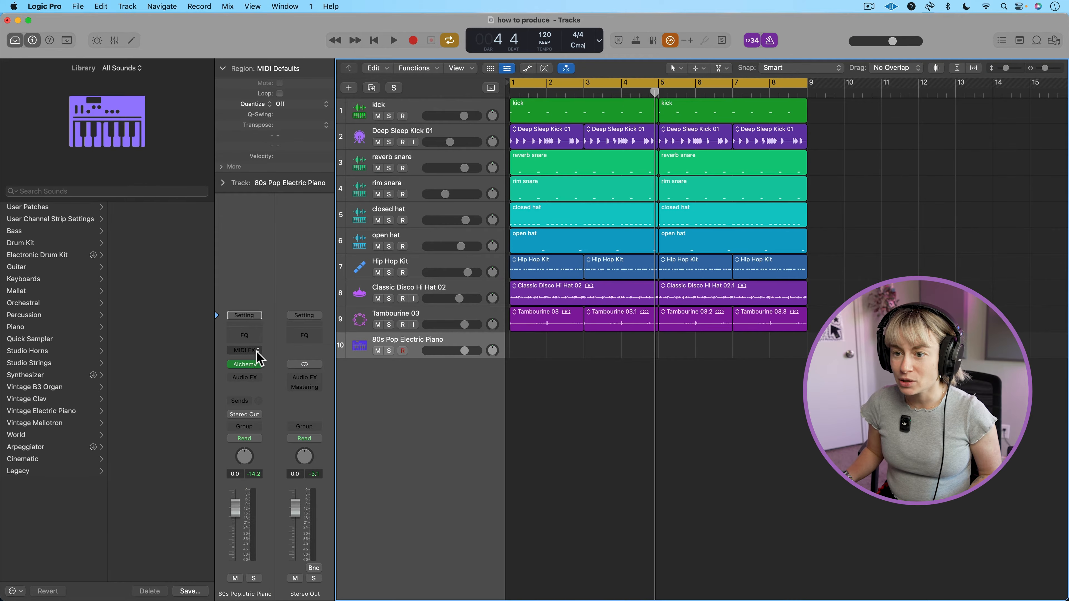
Insert the Chord Trigger MIDI effect on the 80s Pop Electric Piano track and close its plug-in window.
click(256, 353)
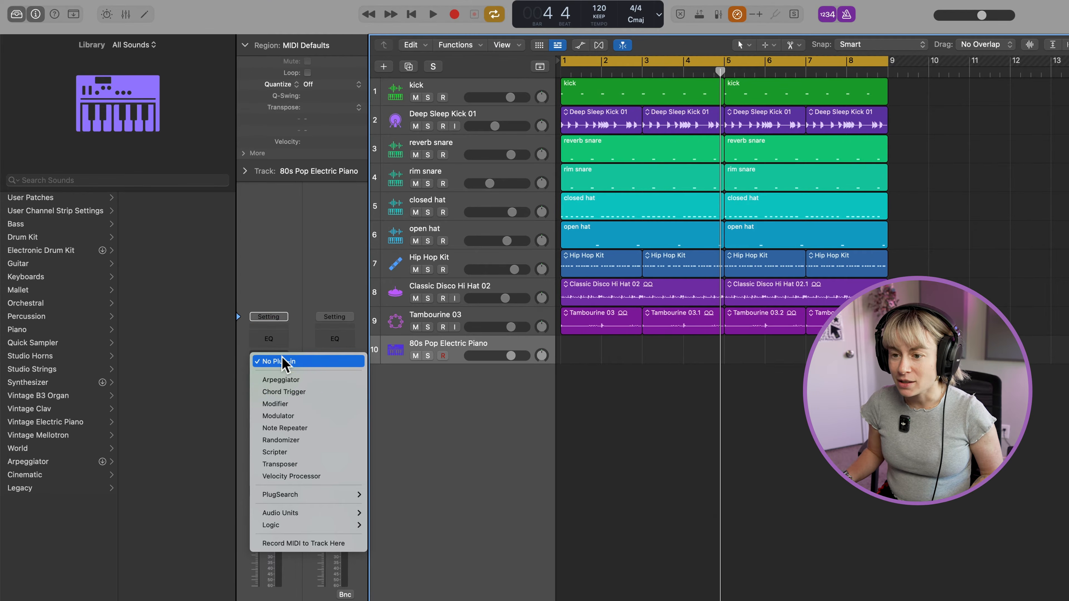
click(284, 392)
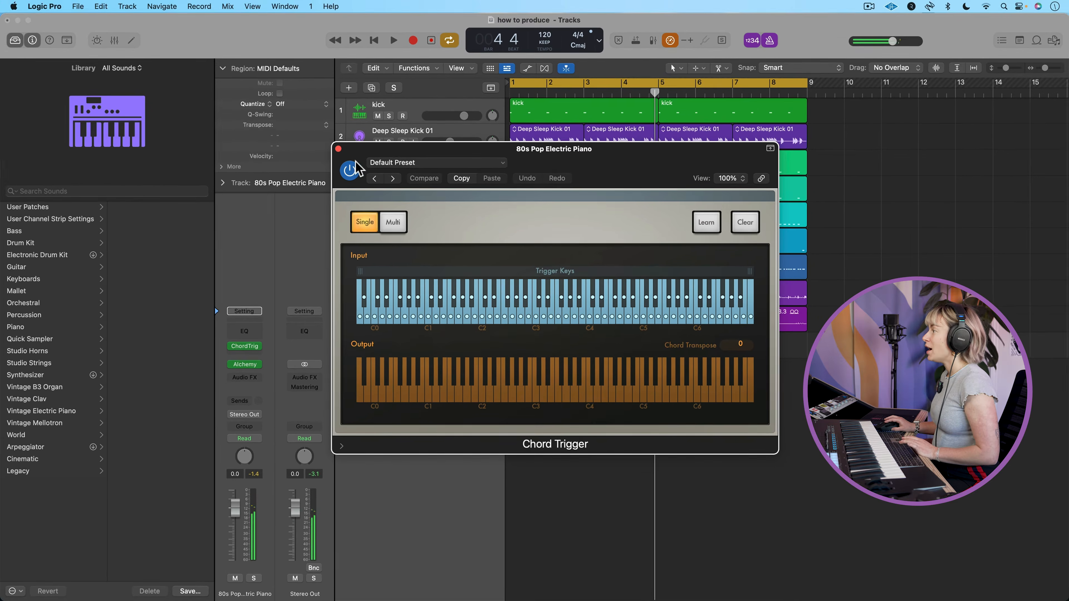
click(338, 148)
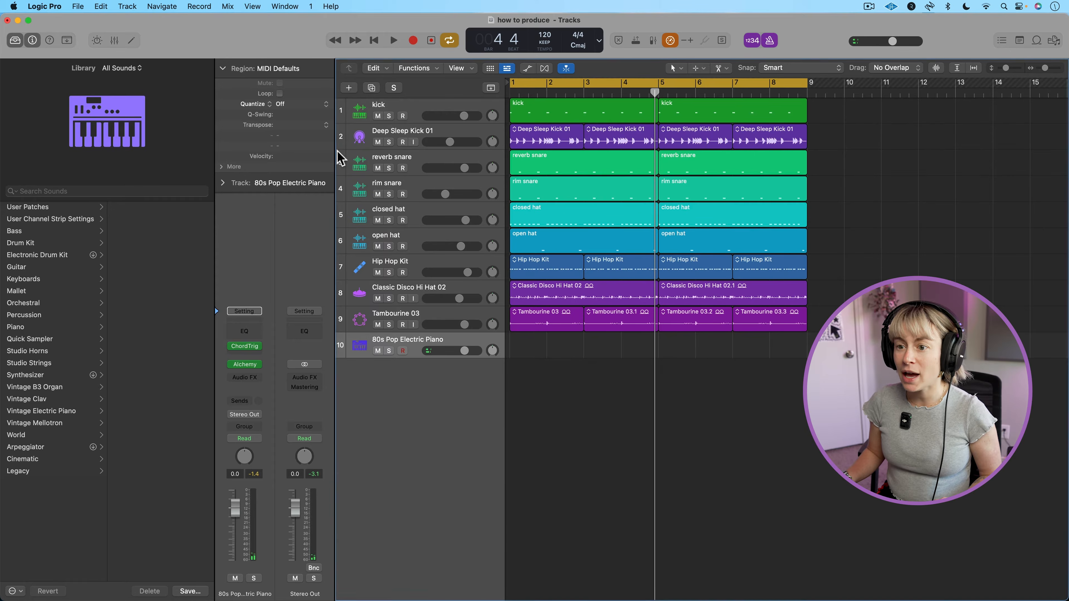
Turn Record MIDI to Track Here on below Chord Trigger and switch it back off.
click(261, 355)
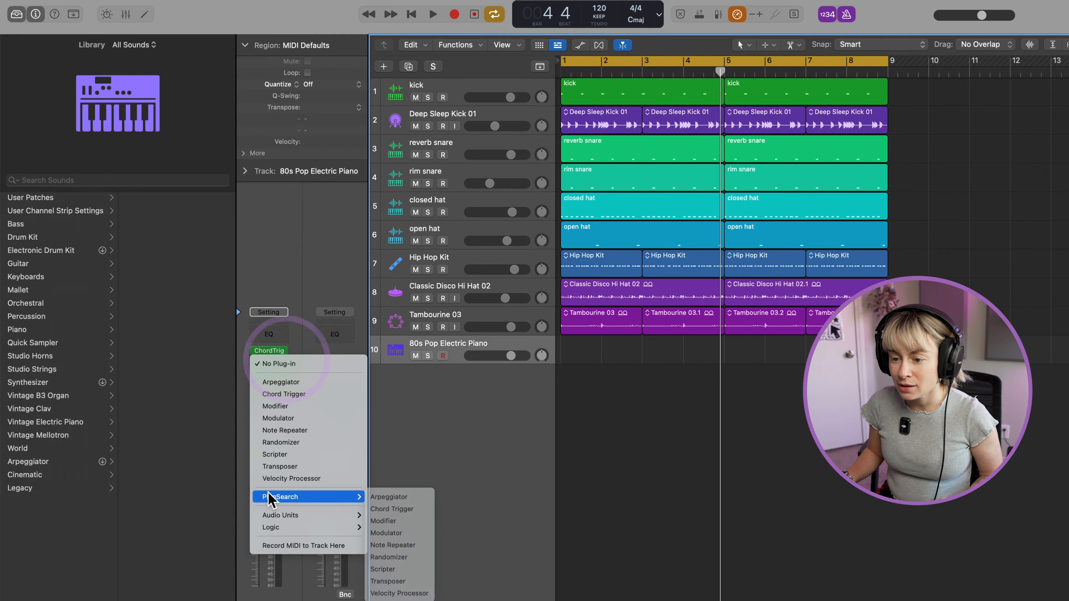
click(292, 545)
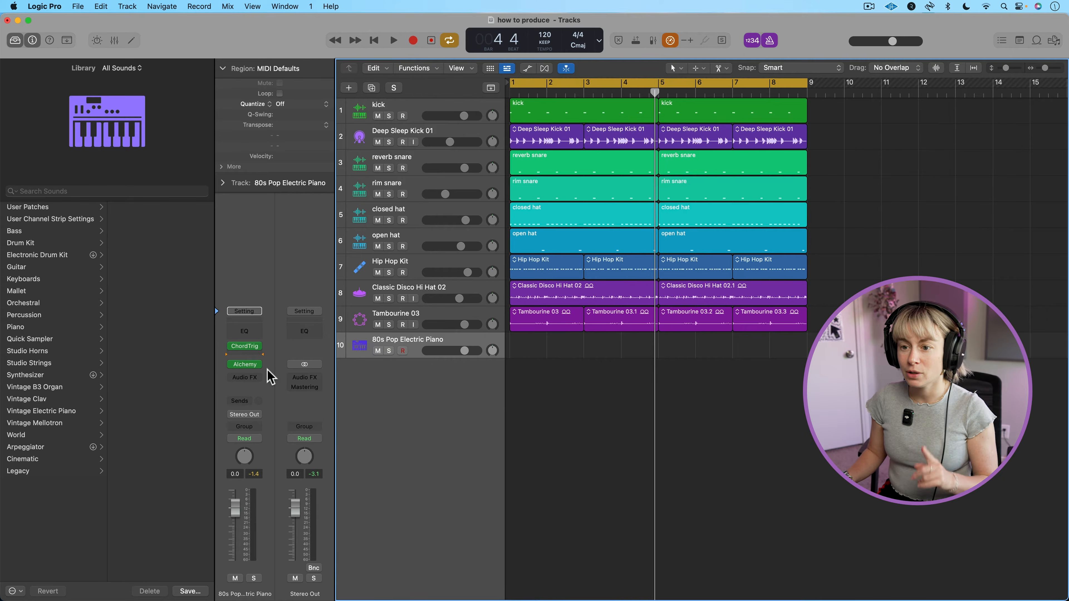
click(252, 357)
click(288, 525)
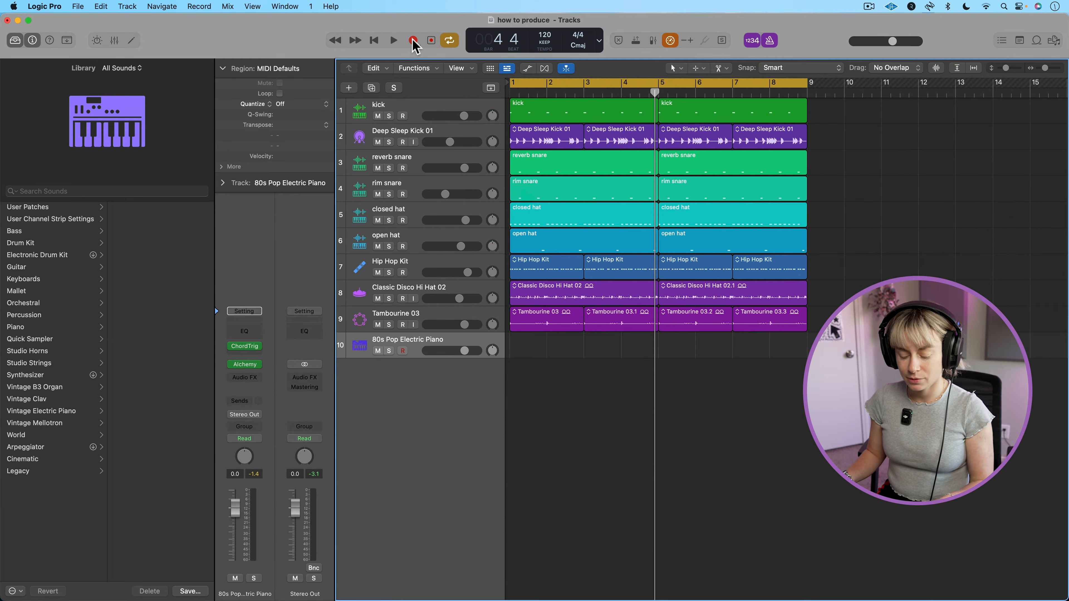
Record a four-bar part of single trigger notes on the electric piano track.
click(413, 41)
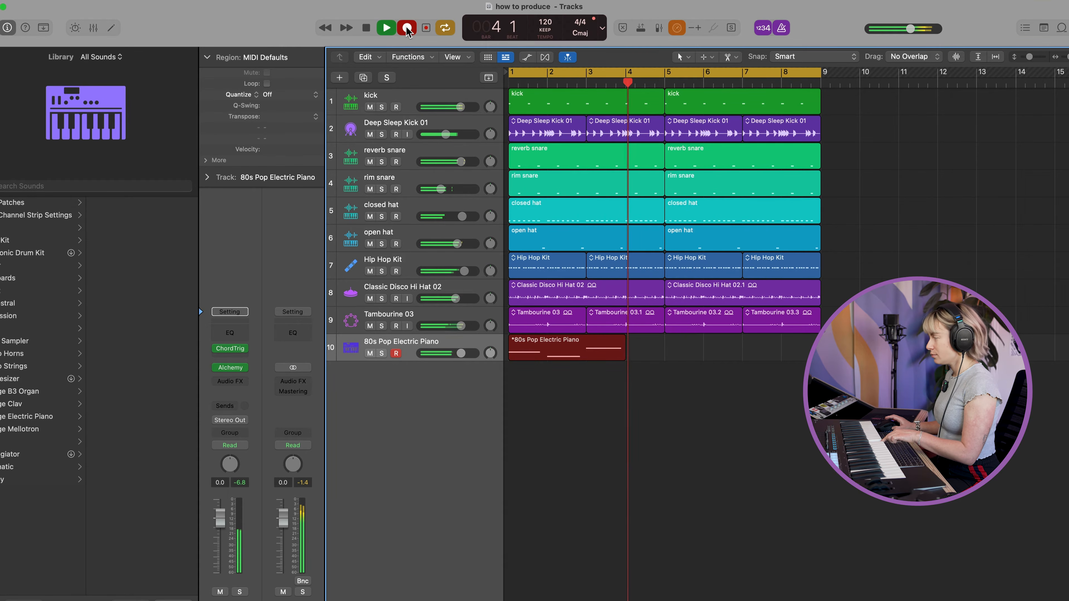
key(space)
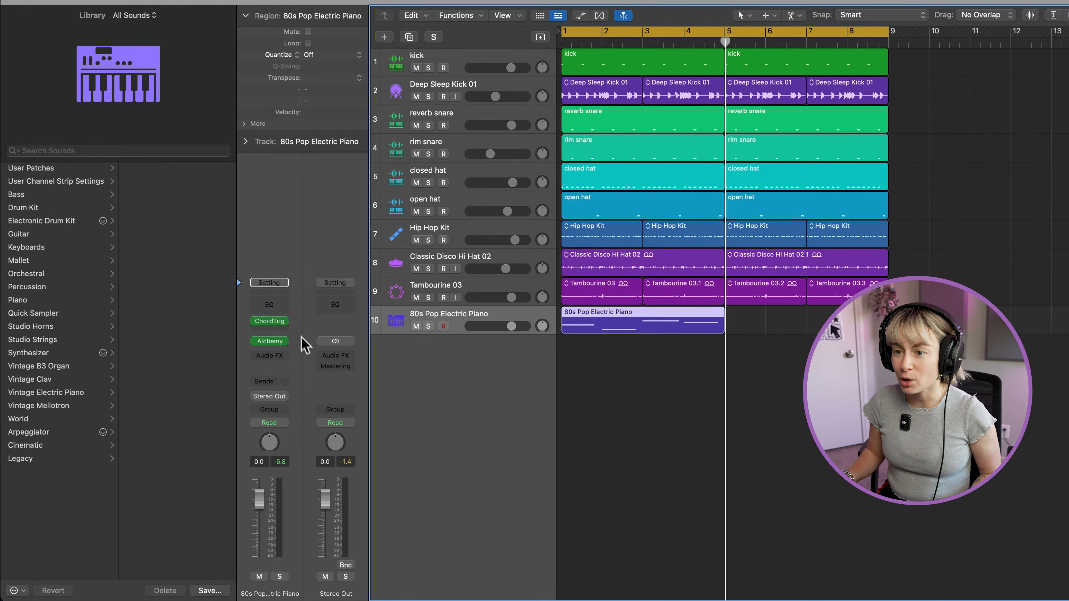
Set MIDI recording to the point after Chord Trigger and delete the single-note electric piano region.
click(257, 353)
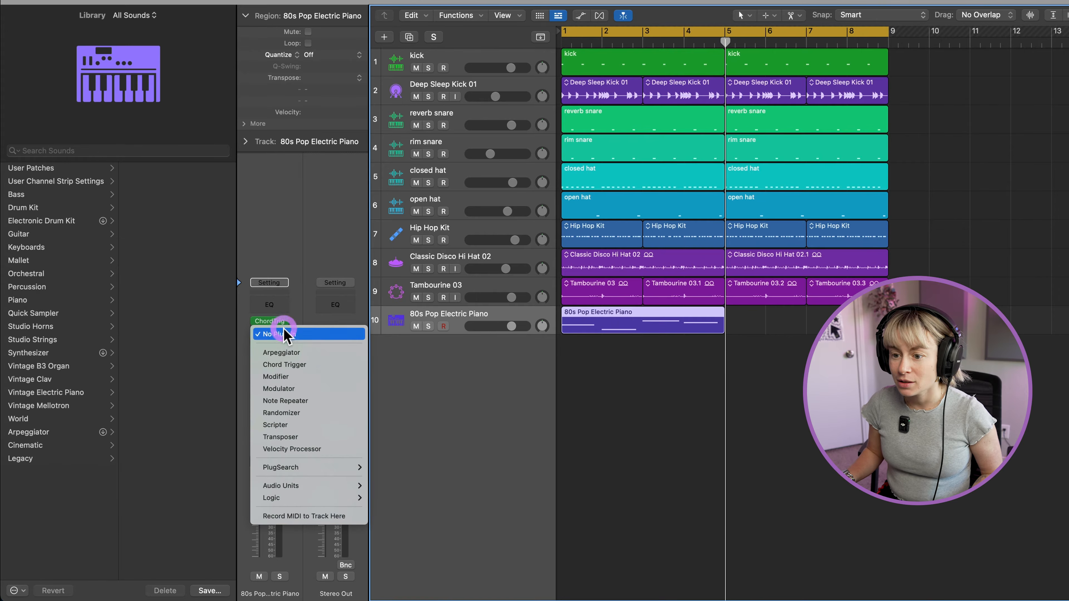
click(297, 517)
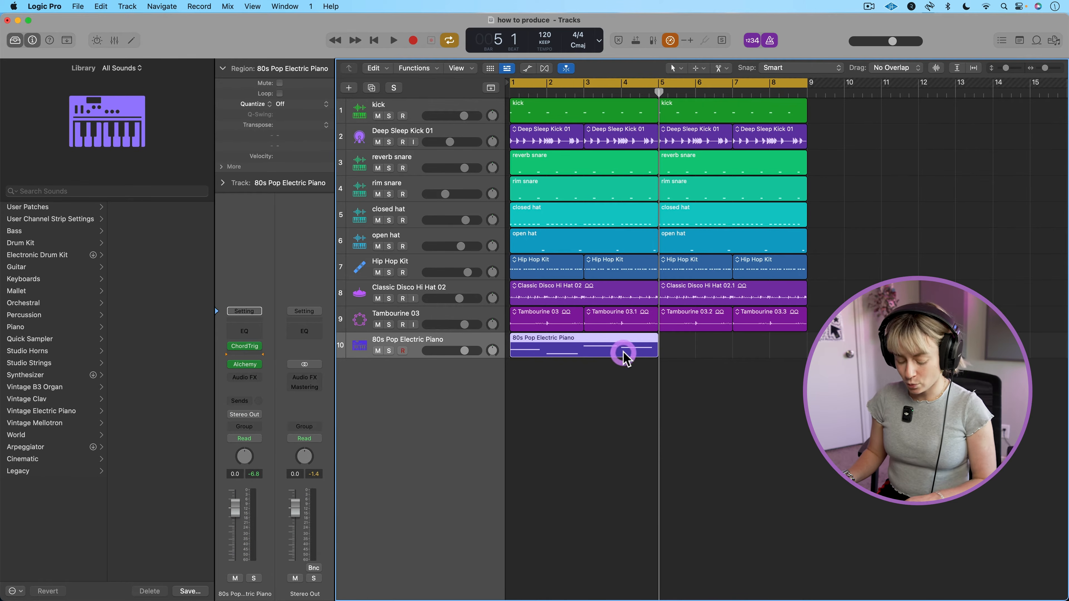
key(Delete)
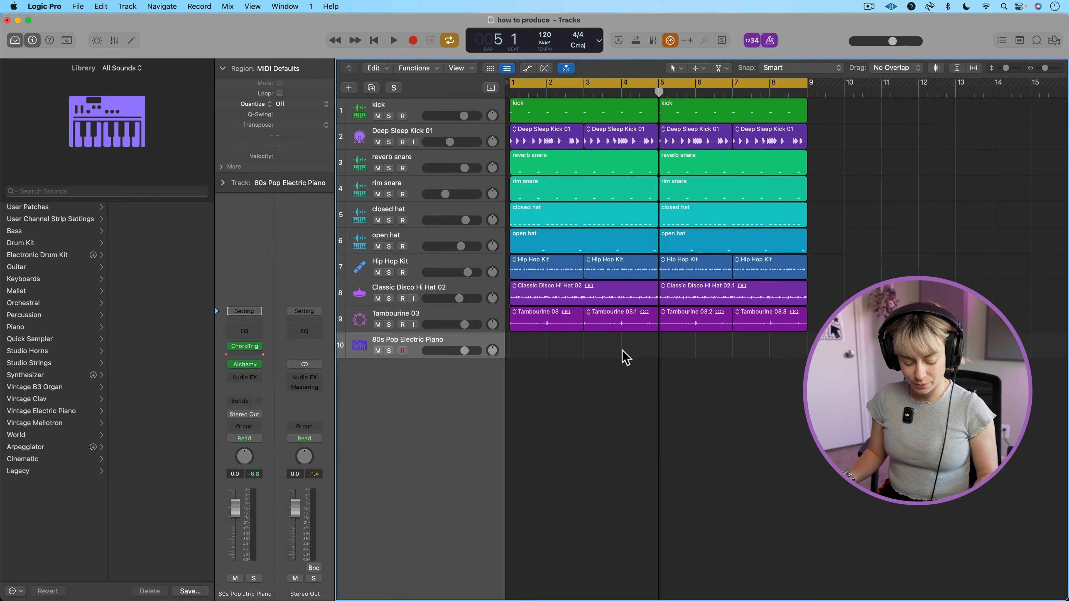
Record a four-bar Chord Trigger part on the electric piano track and inspect its notes in the Piano Roll.
key(r)
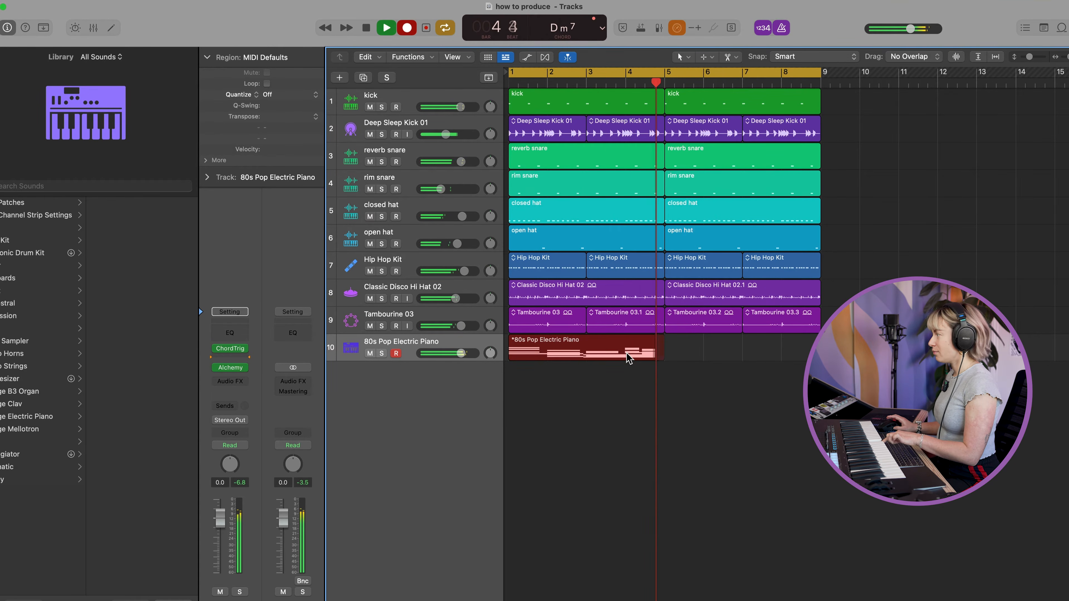
key(space)
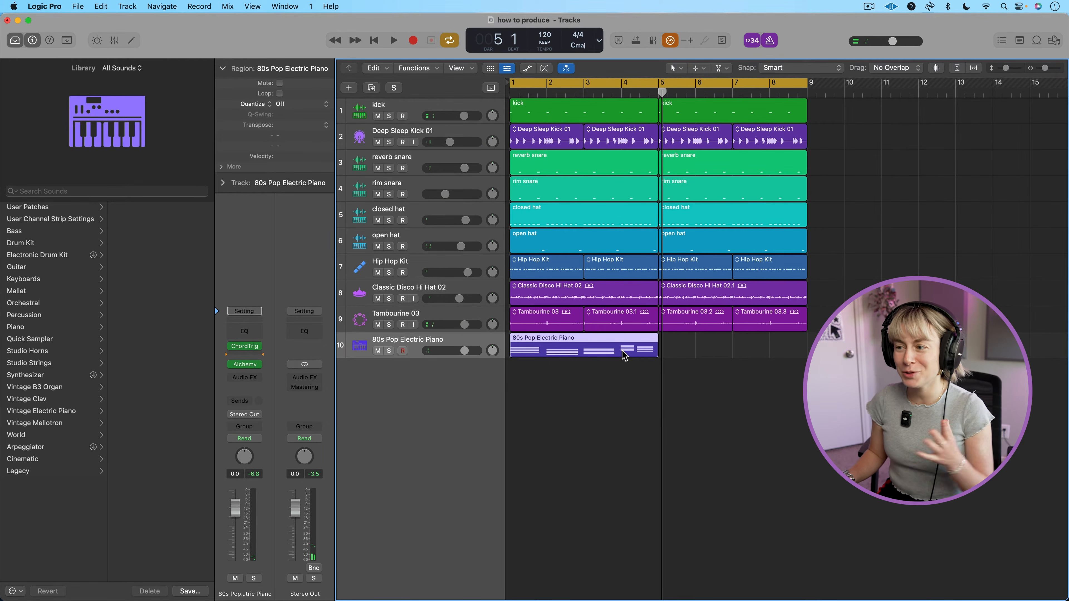
double_click(624, 355)
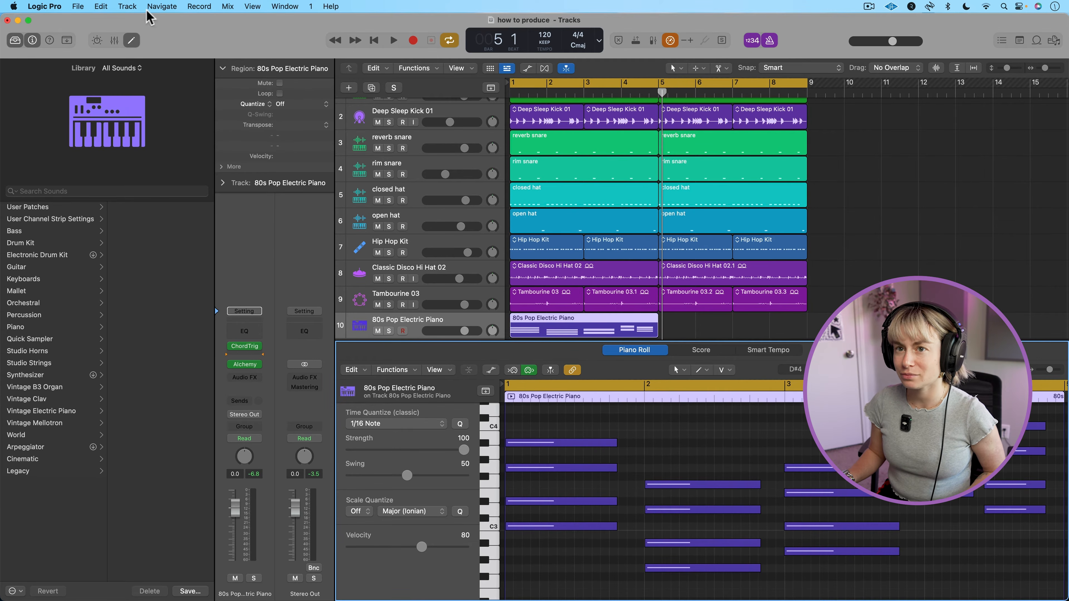
click(132, 41)
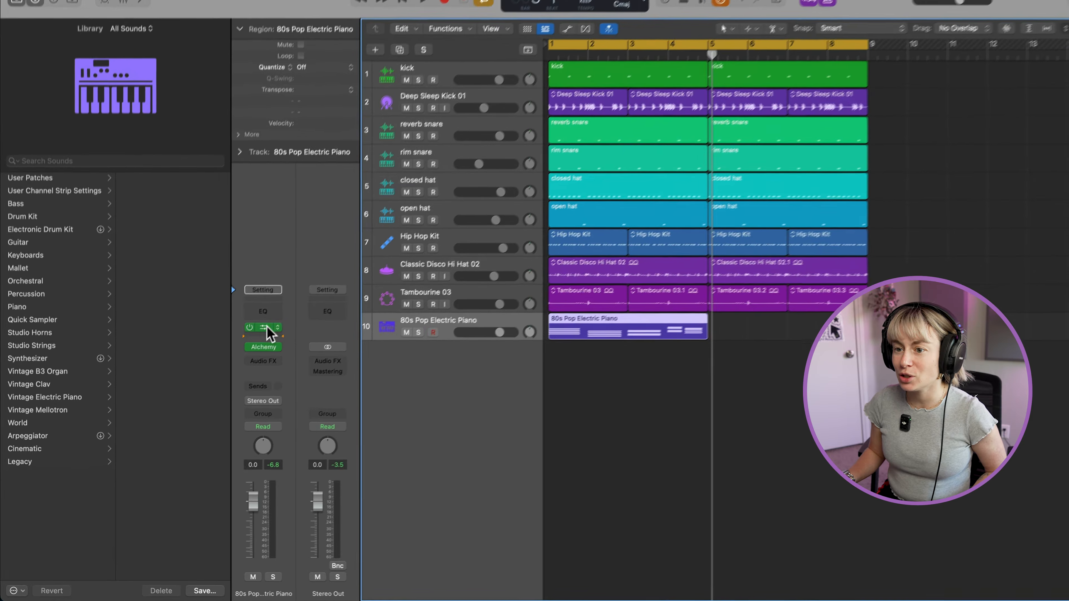
Load Chord Trigger's single-mode Minor 7th extended harmony preset and delete the recorded electric piano region.
click(252, 346)
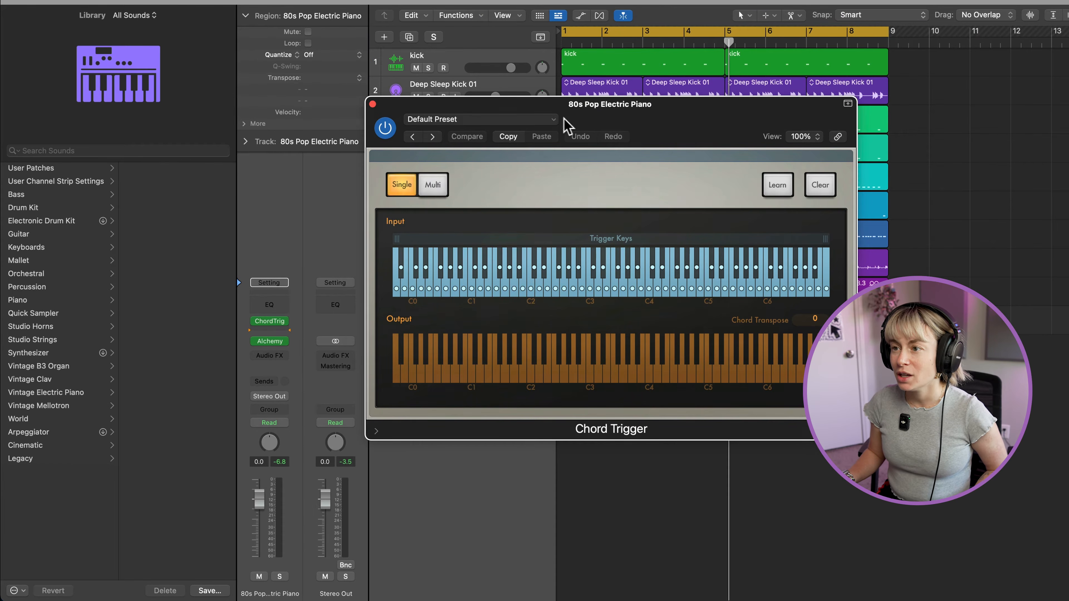
click(553, 119)
mouse_move(491, 367)
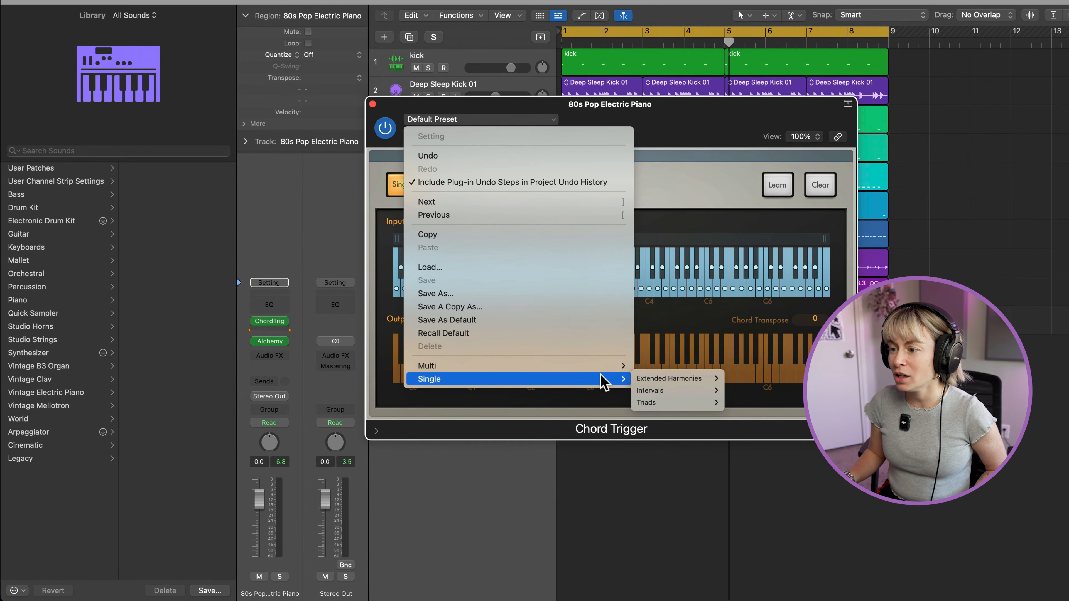
mouse_move(606, 378)
mouse_move(682, 379)
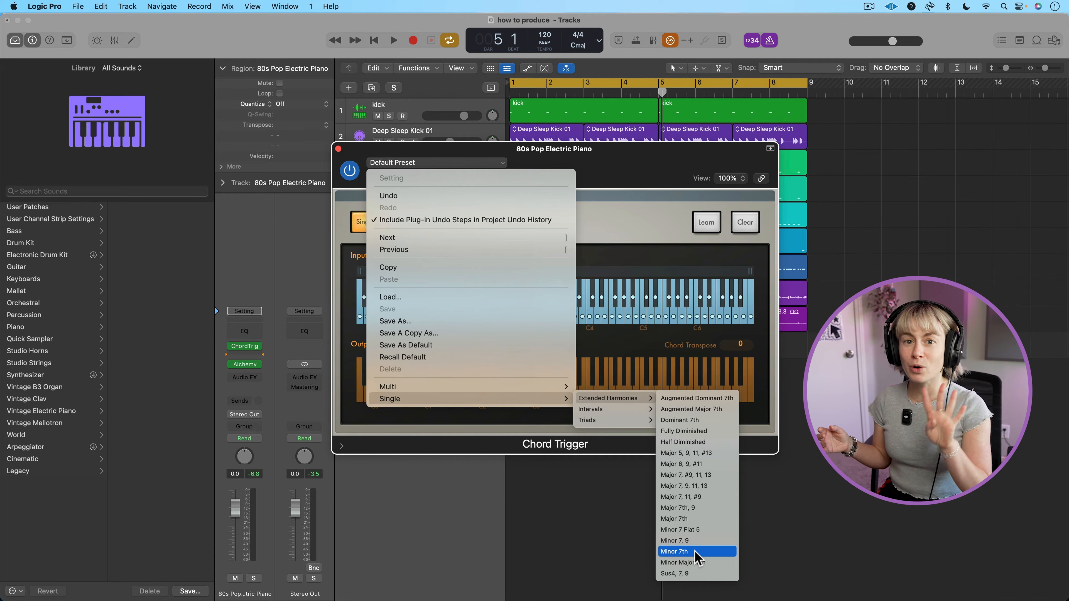
click(696, 551)
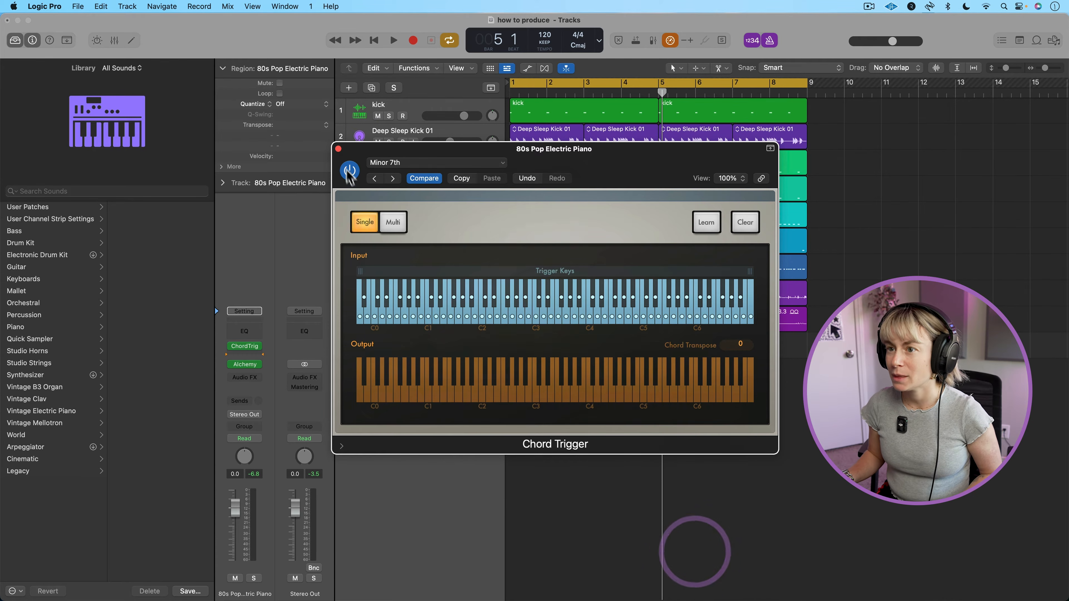
click(338, 149)
key(Delete)
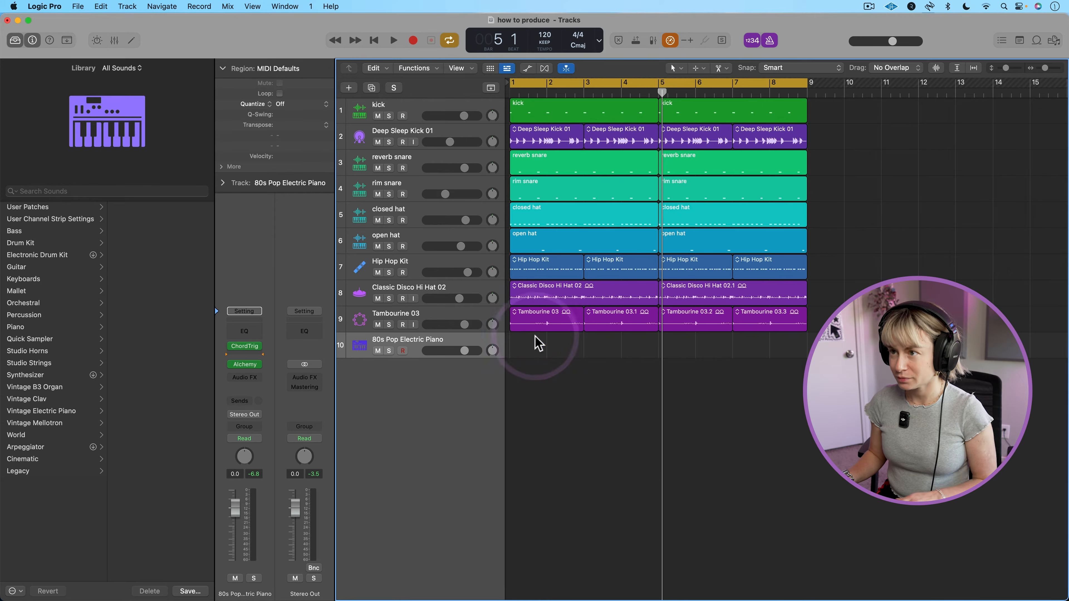
Record a four-bar Chord Trigger part on the electric piano track, quantize it to 1/16 notes and repeat it once.
click(418, 41)
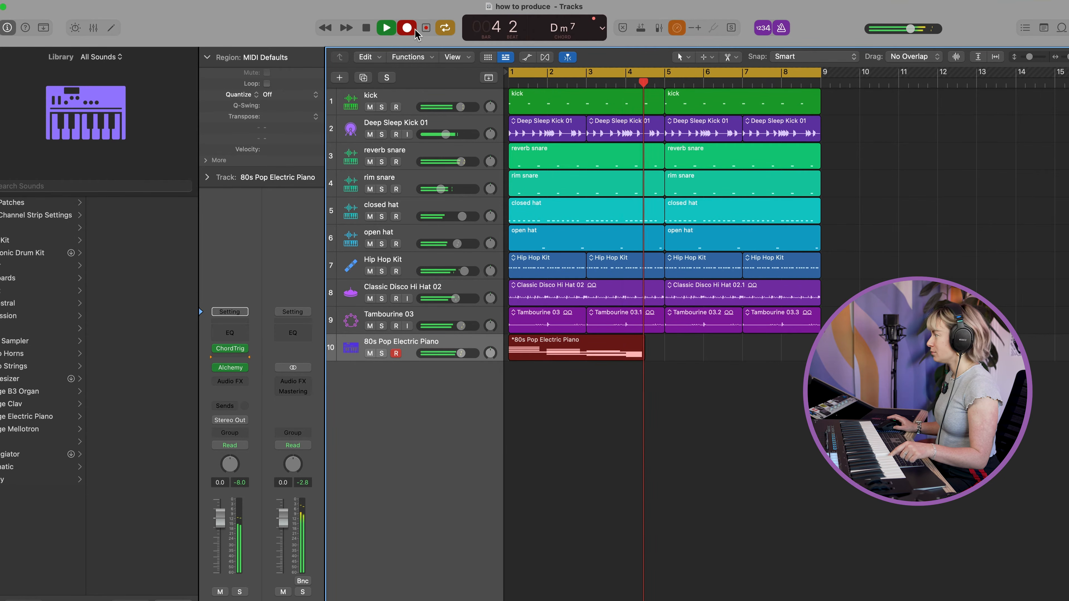
key(space)
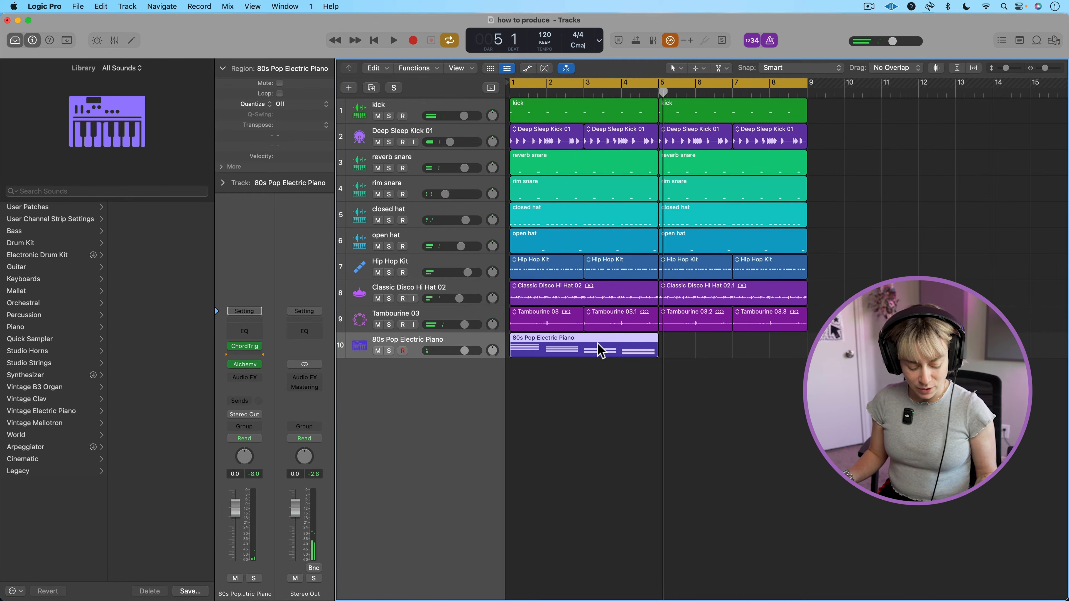
key(q)
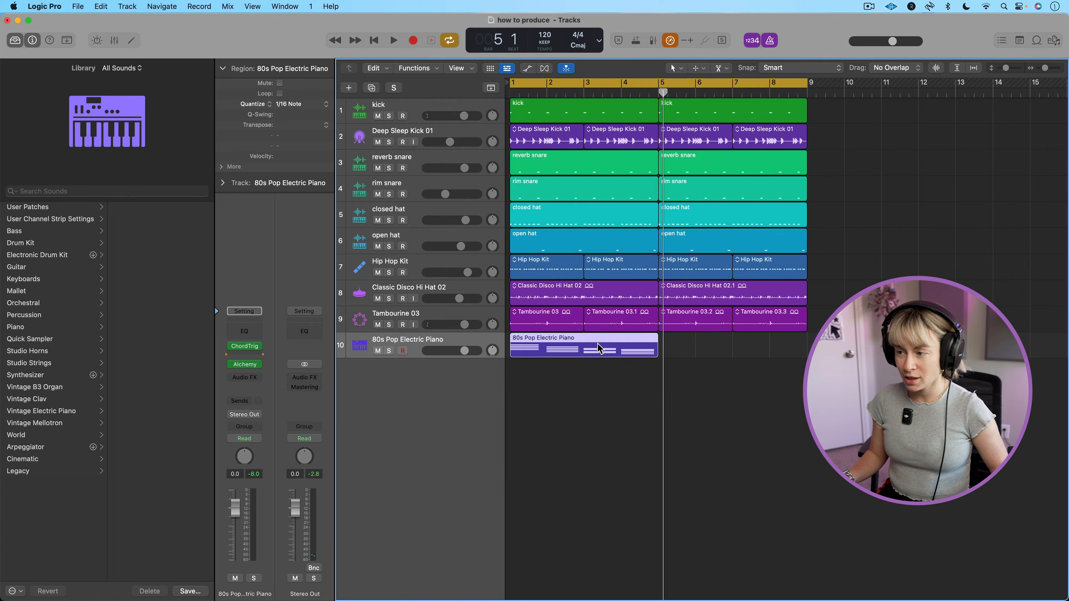
key(super+r)
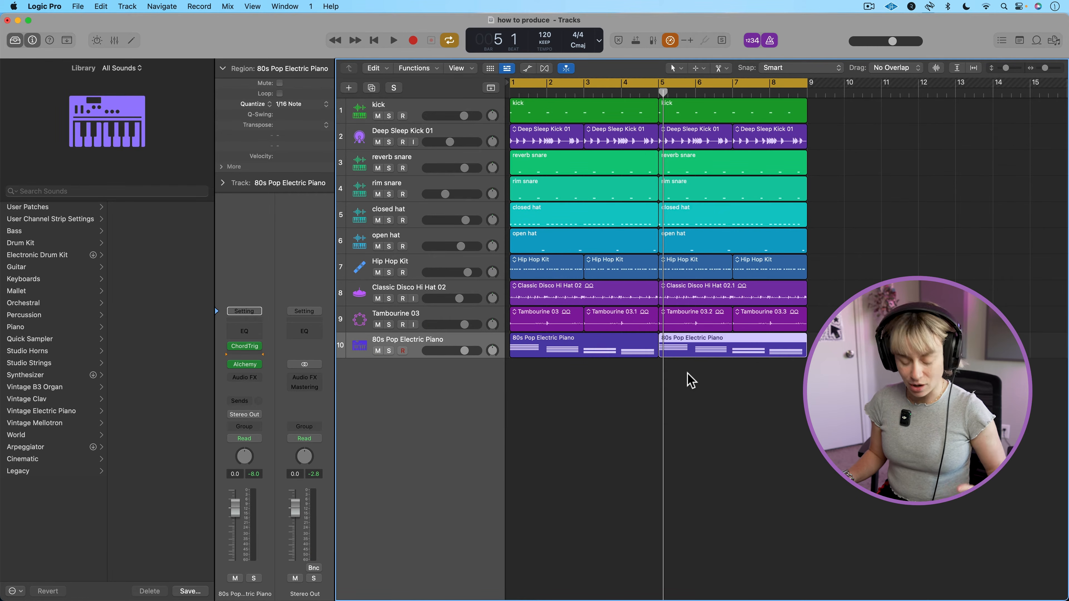
Delete the electric piano regions and open the Piano Roll with the playhead at the project start.
key(BackSpace)
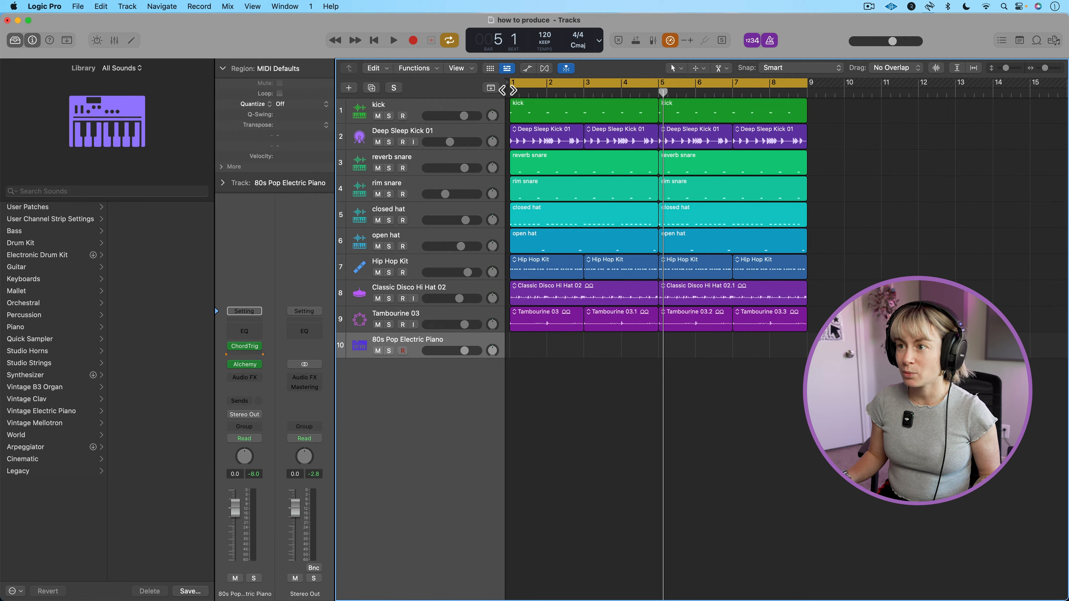
key(Return)
key(p)
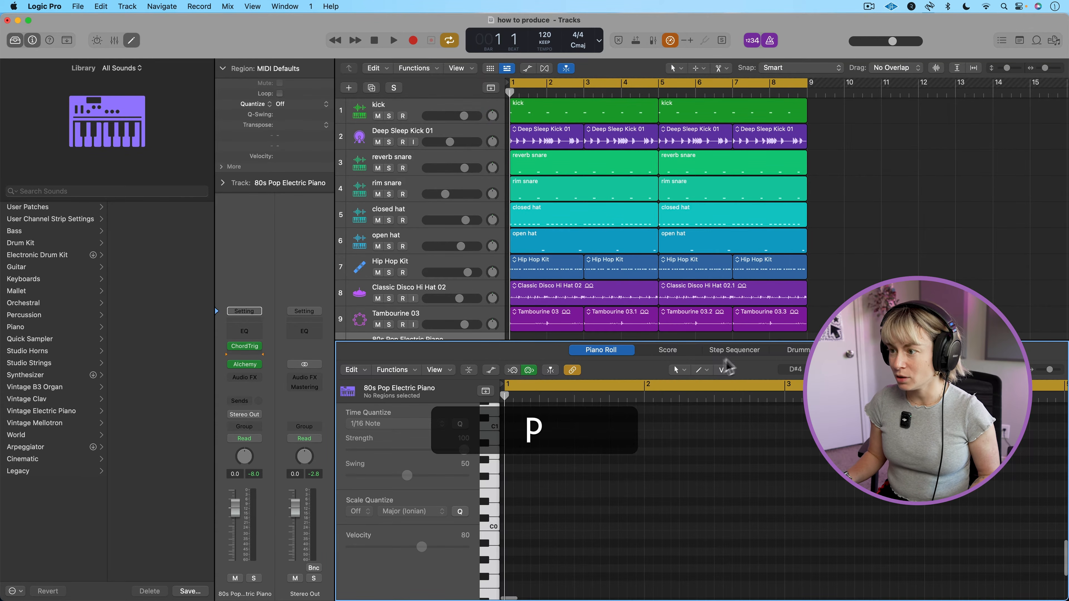
Draw a three-note chord of C3, D#3 and G3 on beat 1 of bar 1 with the Pencil tool in an enlarged Piano Roll.
drag(707, 342, 693, 274)
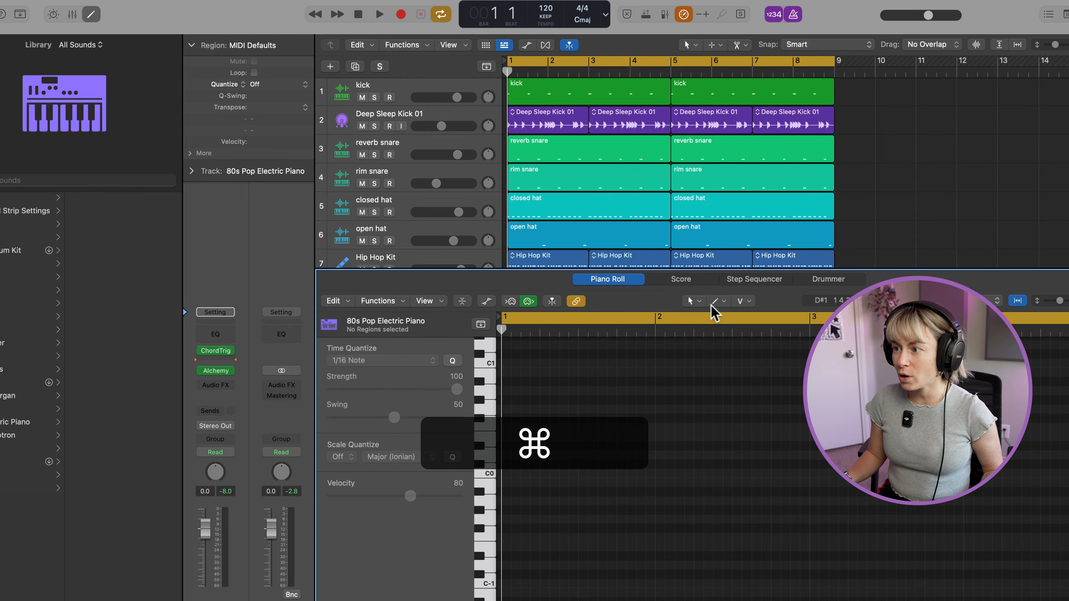
click(696, 301)
click(716, 329)
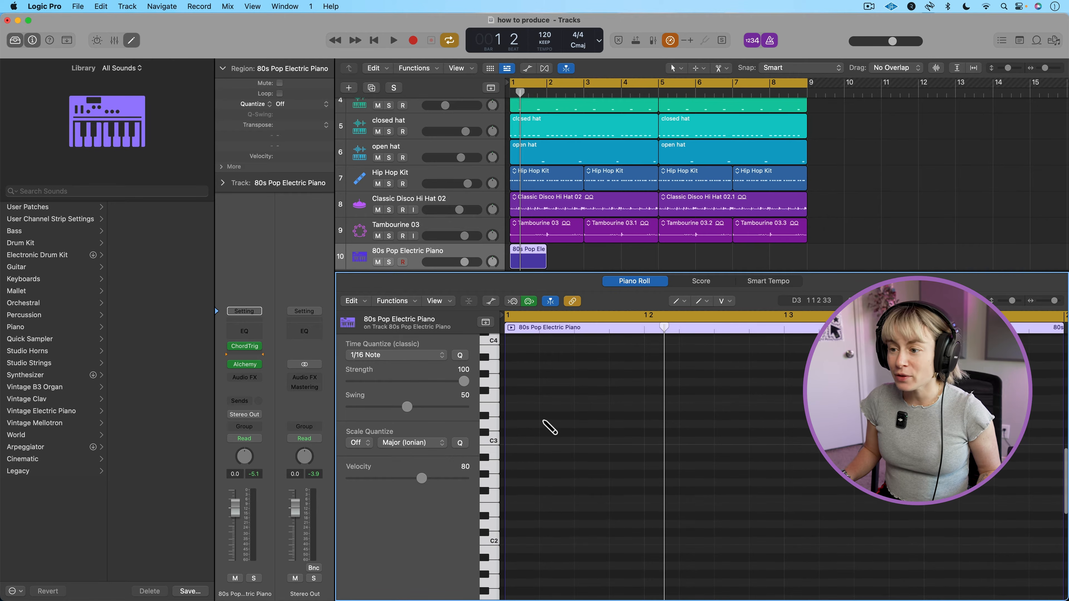
scroll(550, 427, up, 2)
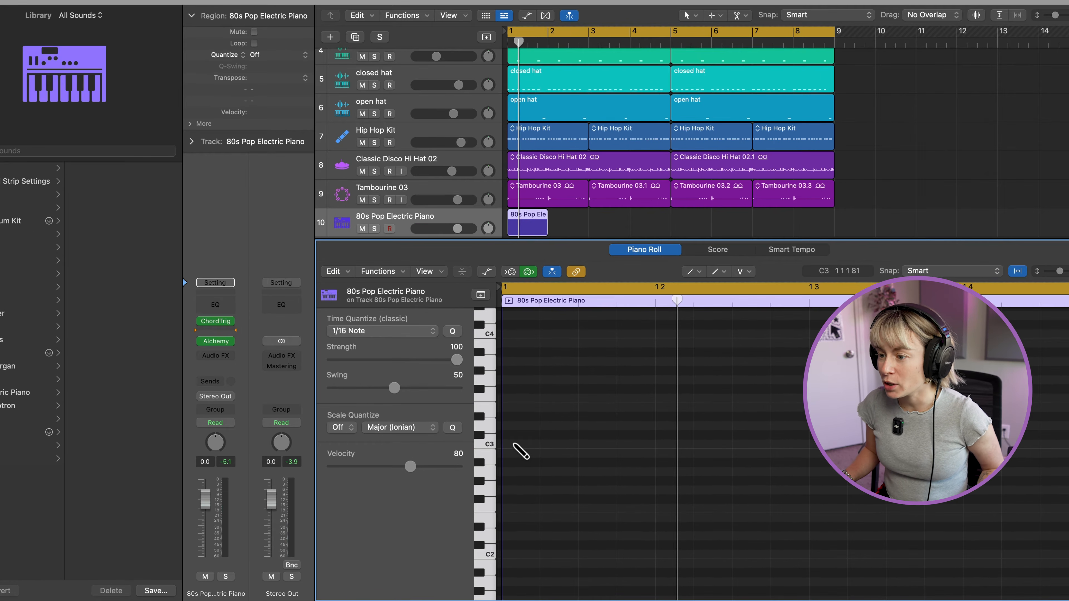
click(522, 456)
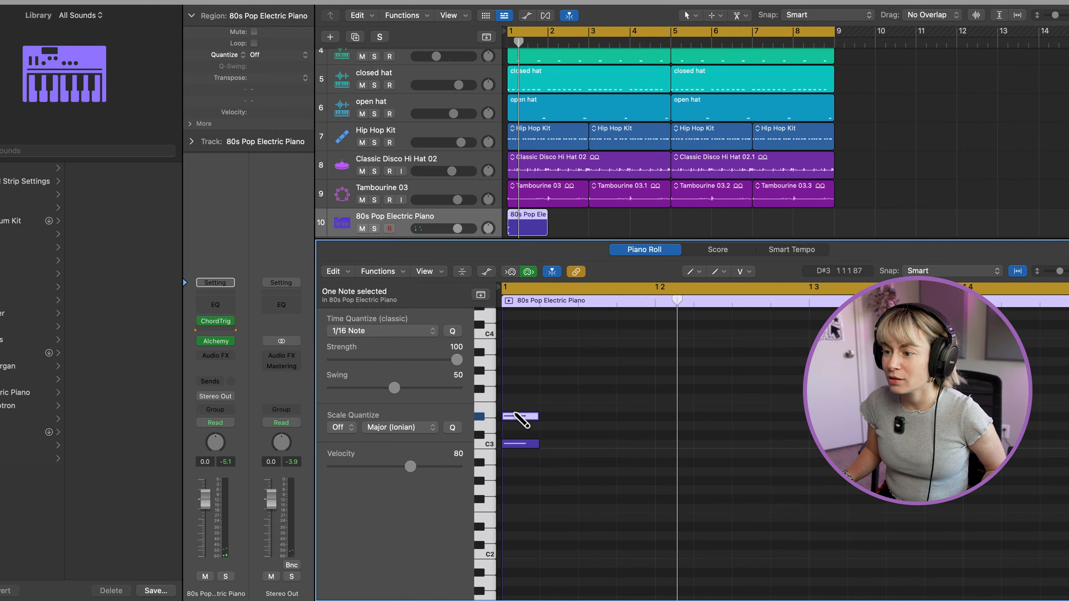
drag(518, 419, 516, 416)
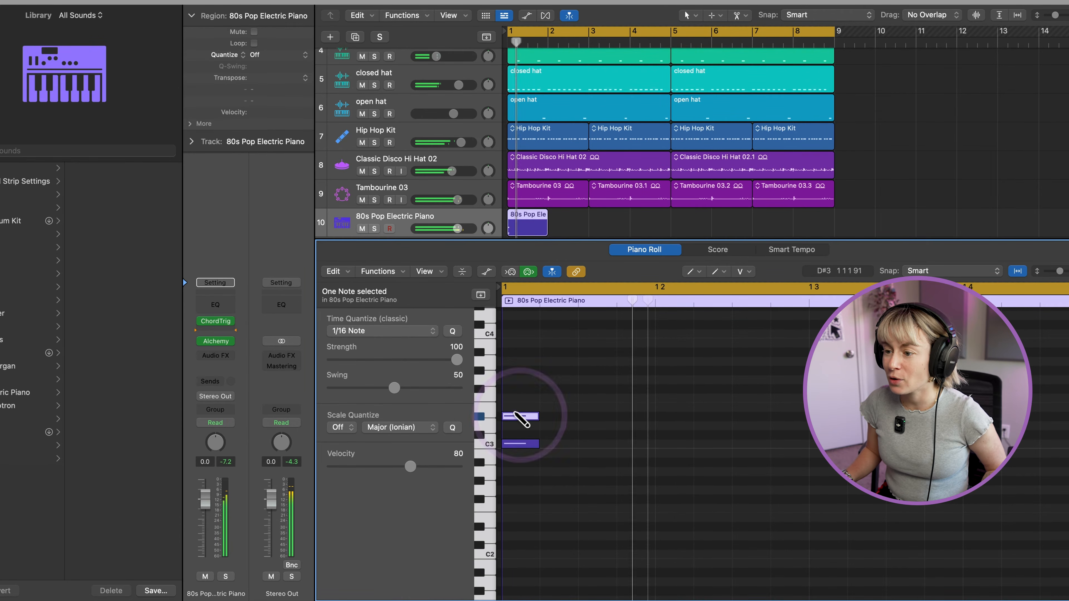
click(520, 444)
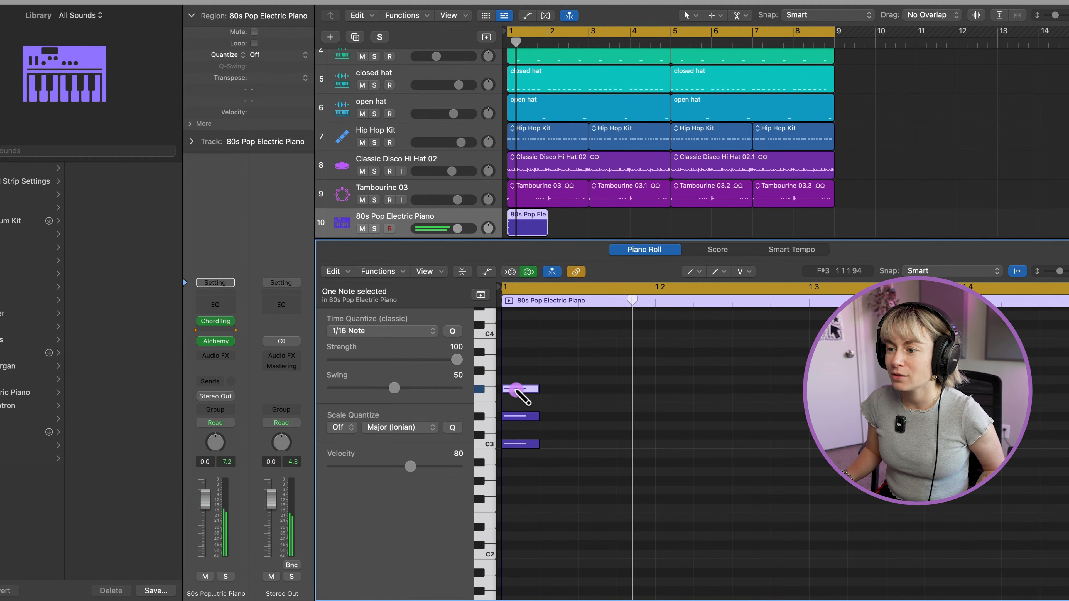
drag(522, 390, 523, 382)
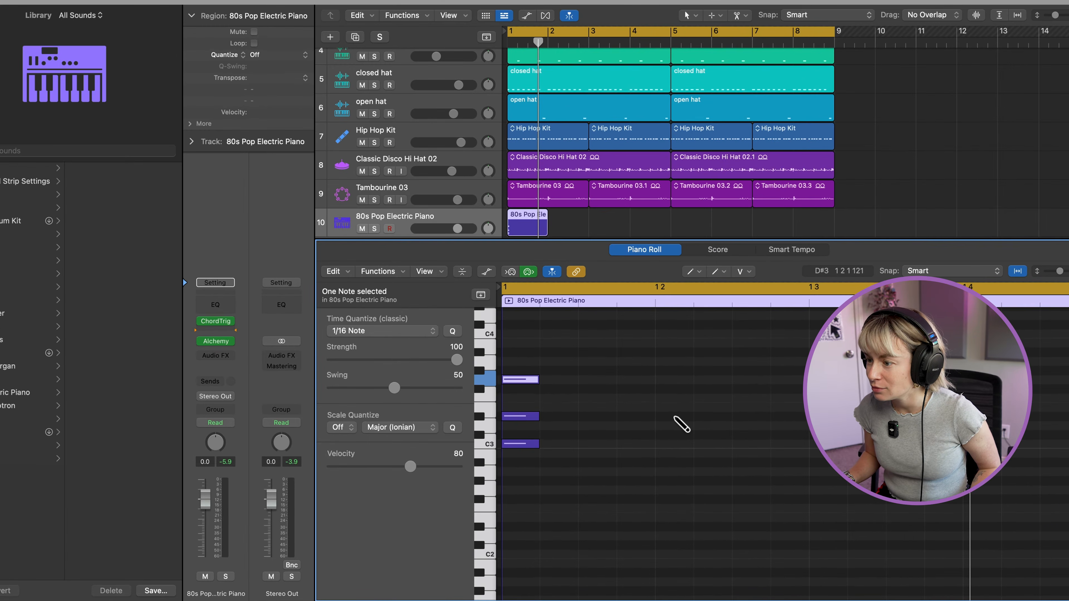
Draw a second chord of D#3, G3 and A#3 on beat 2 of bar 1 and play it back.
click(663, 433)
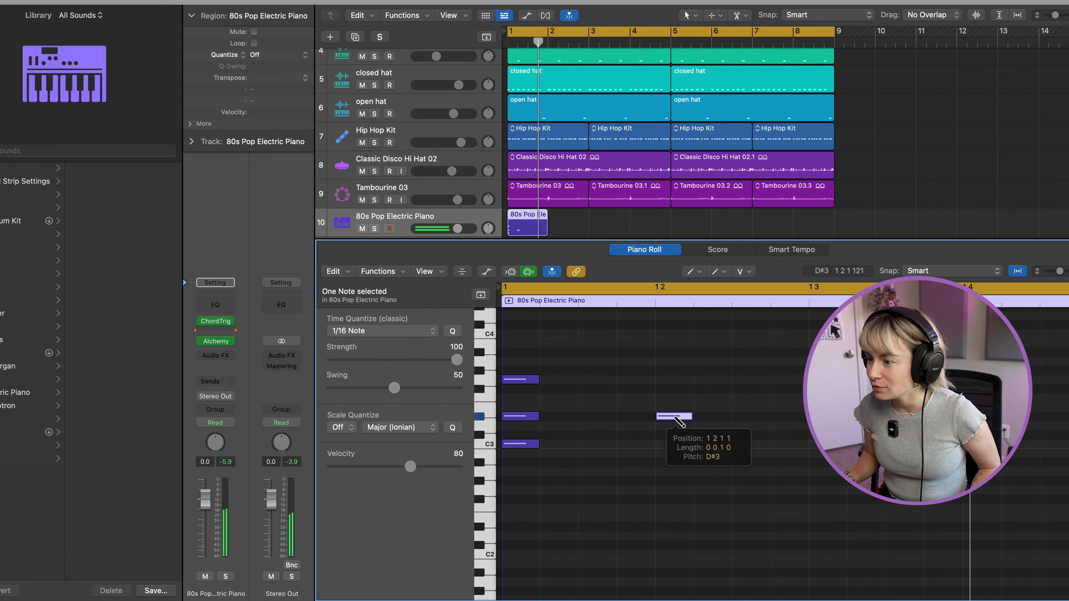
click(674, 389)
click(674, 361)
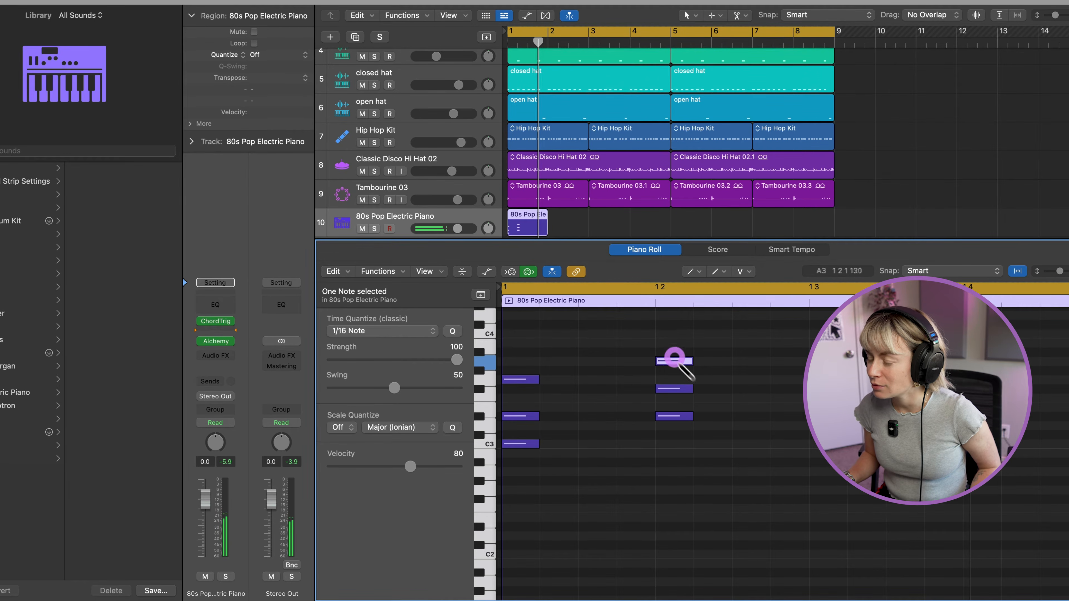
drag(675, 360, 675, 352)
key(space)
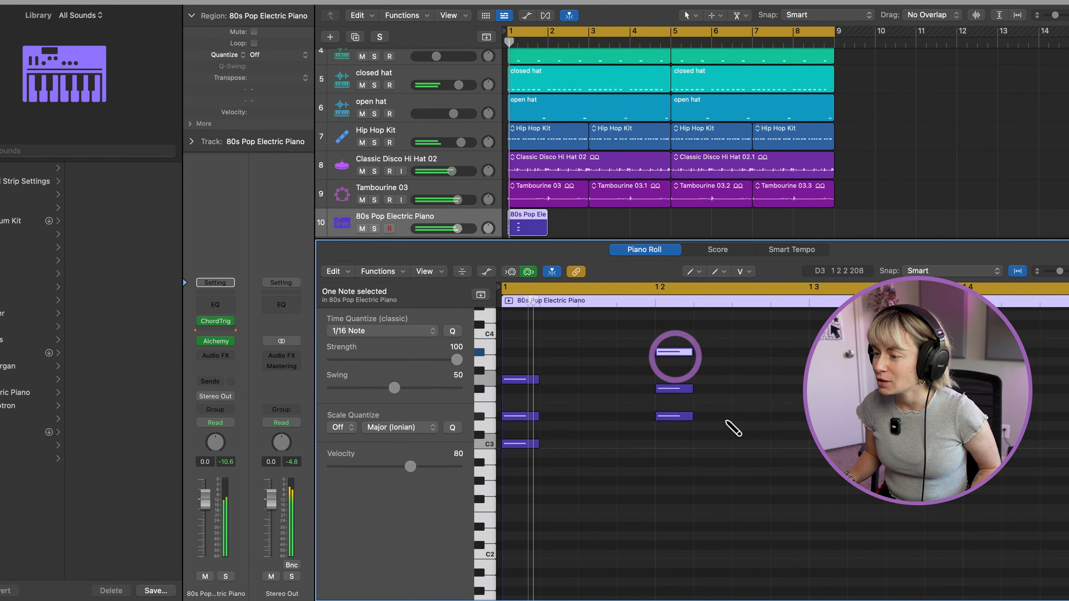
drag(672, 390, 672, 380)
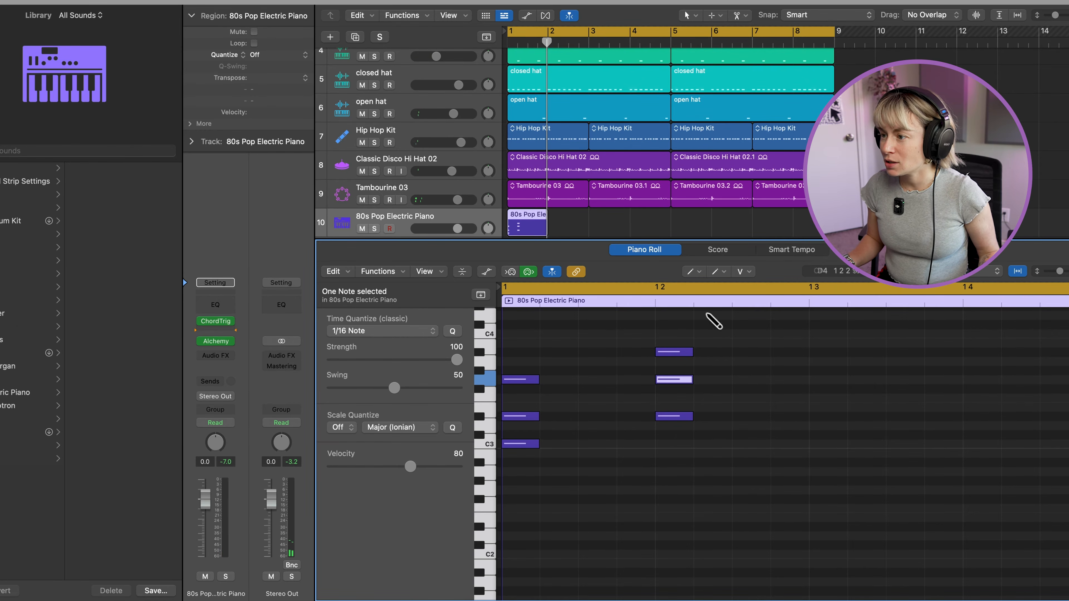
Select all six chord notes with the Pointer tool, copy them to beats 3 and 4 of bar 1, and play the bar.
click(697, 273)
click(701, 284)
drag(725, 524, 513, 342)
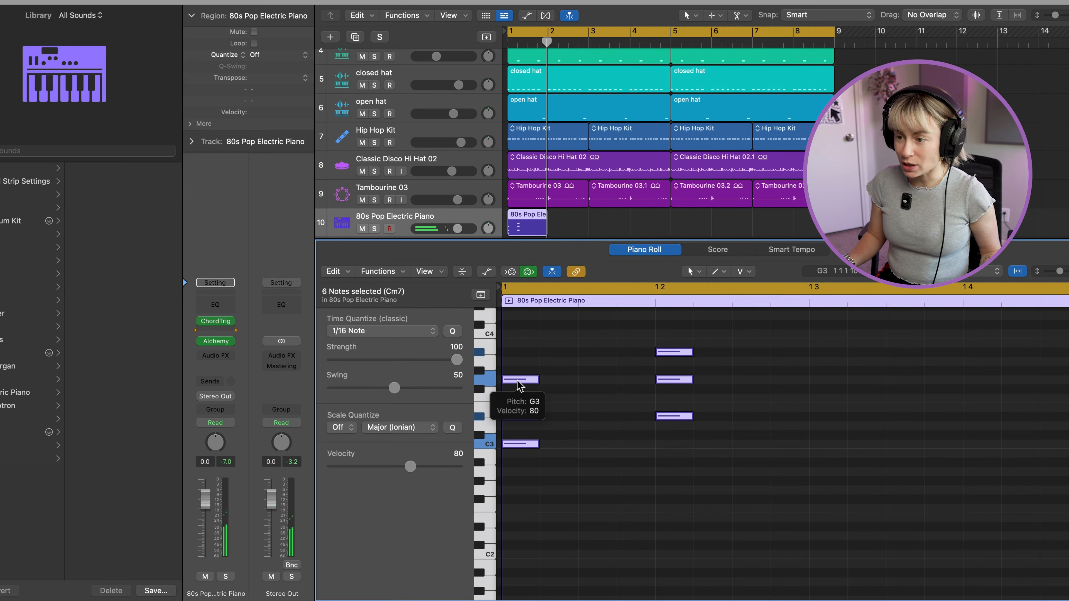
key(alt)
drag(520, 385, 825, 394)
key(space)
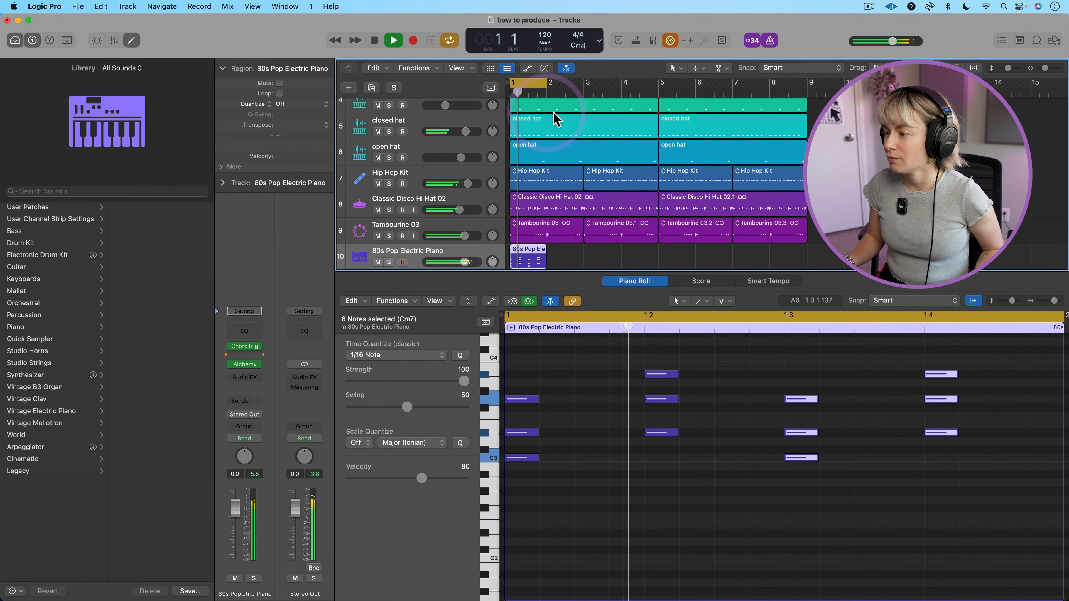
key(space)
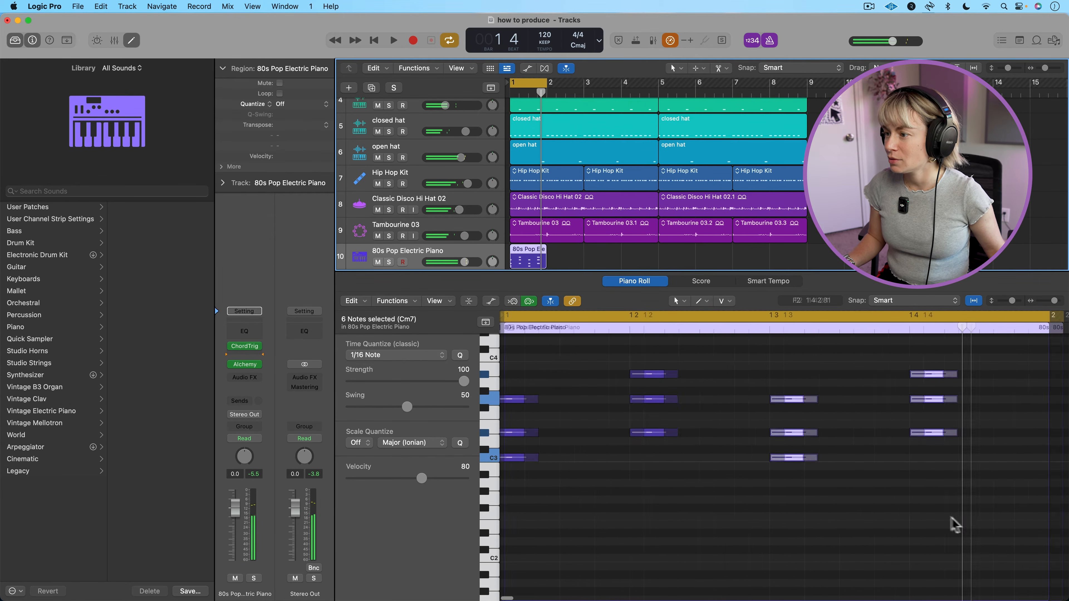
Extend the electric piano region to two bars and the cycle range past bar 3, moving the copied chords to the start of bar 2.
scroll(955, 520, right, 3)
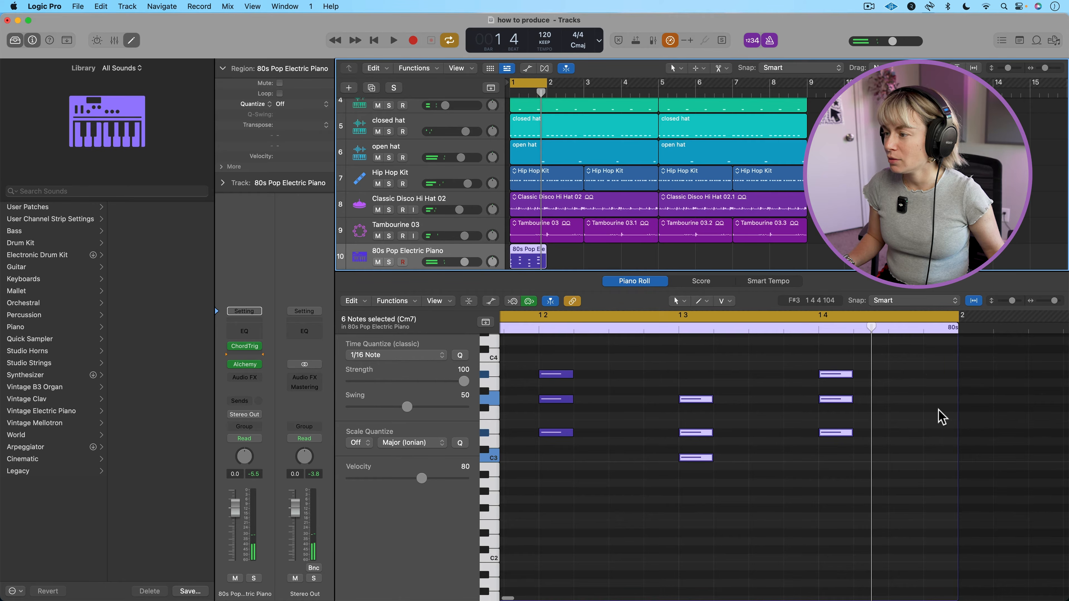
scroll(942, 416, down, 5)
drag(699, 318, 977, 371)
drag(740, 341, 896, 354)
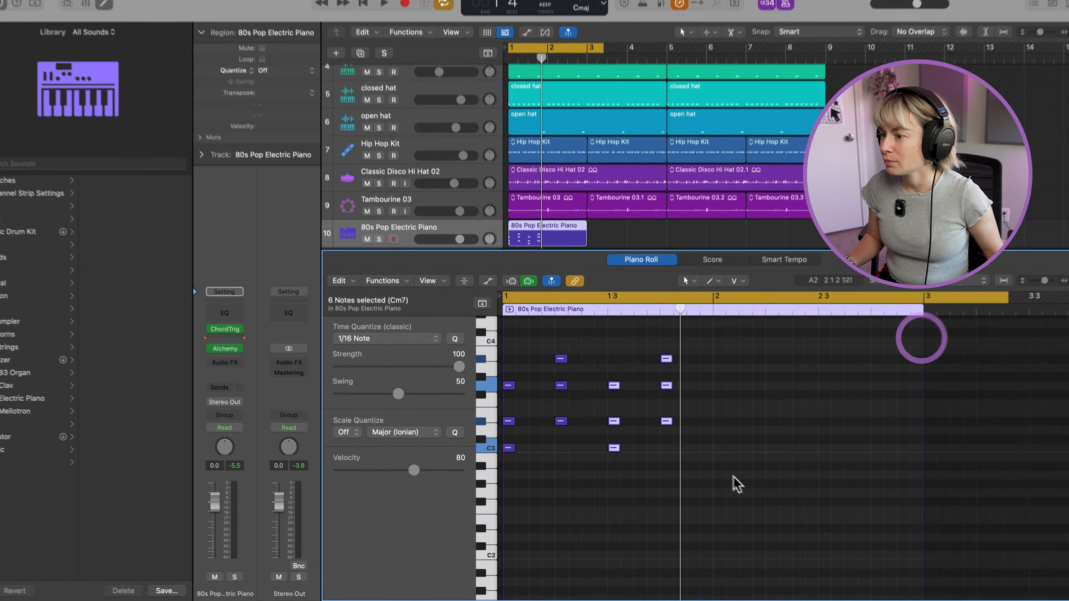
drag(741, 498, 728, 379)
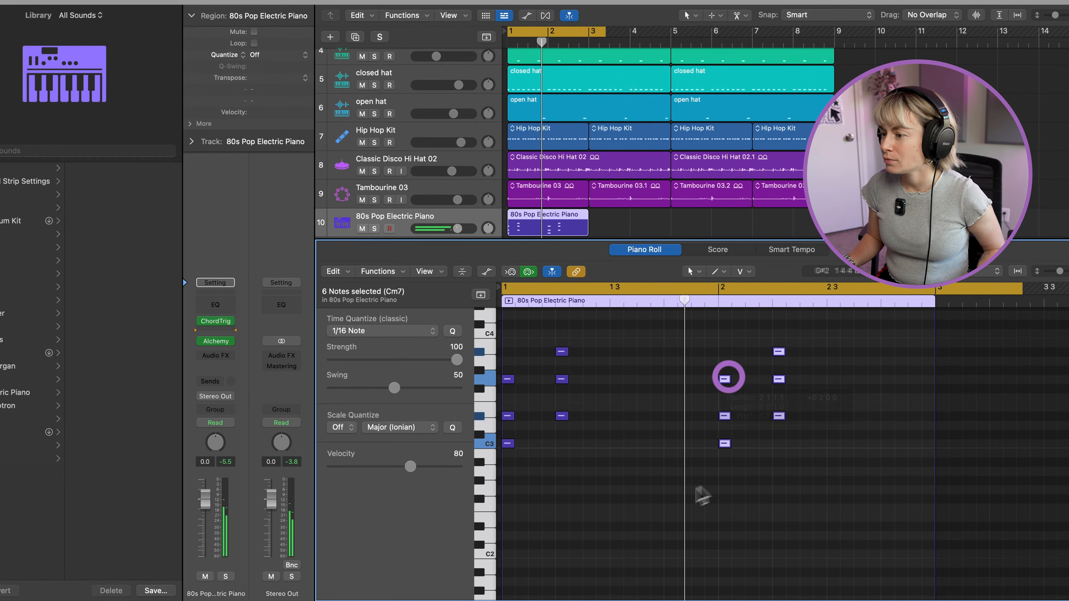
key(space)
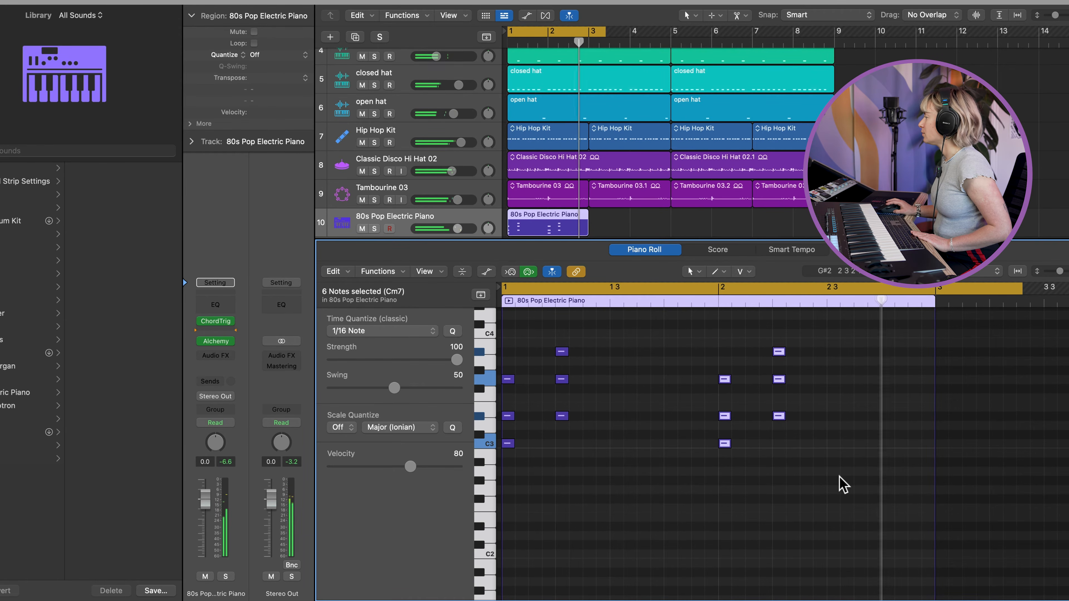
Copy the C3, D#3, G3 chord to beat 4 of bar 1 and again an eighth note after it, auditioning the rhythm.
drag(532, 475, 697, 381)
key(space)
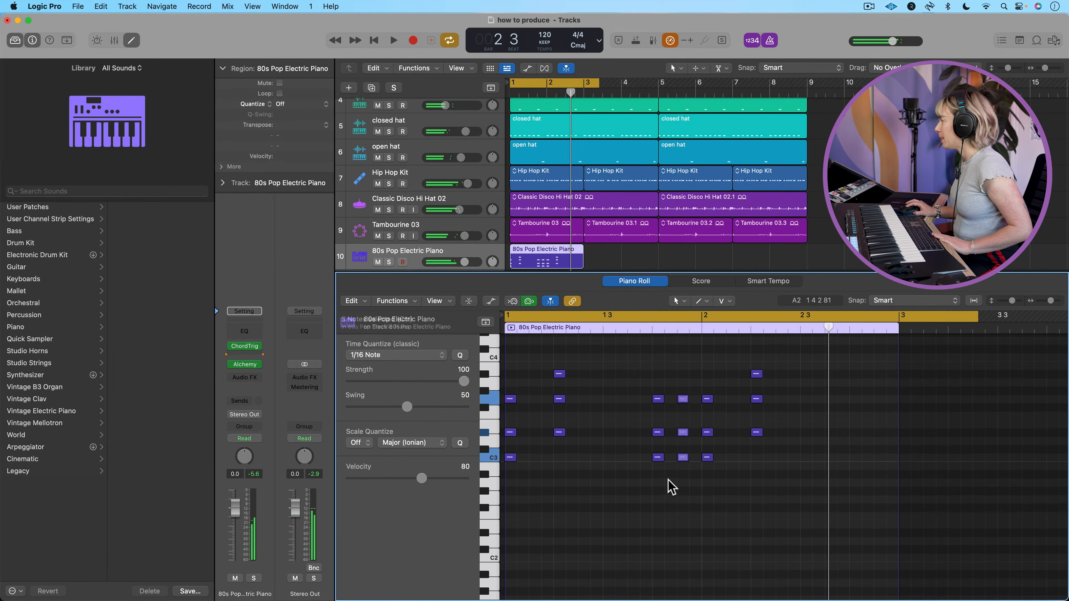
click(682, 461)
drag(690, 472, 689, 394)
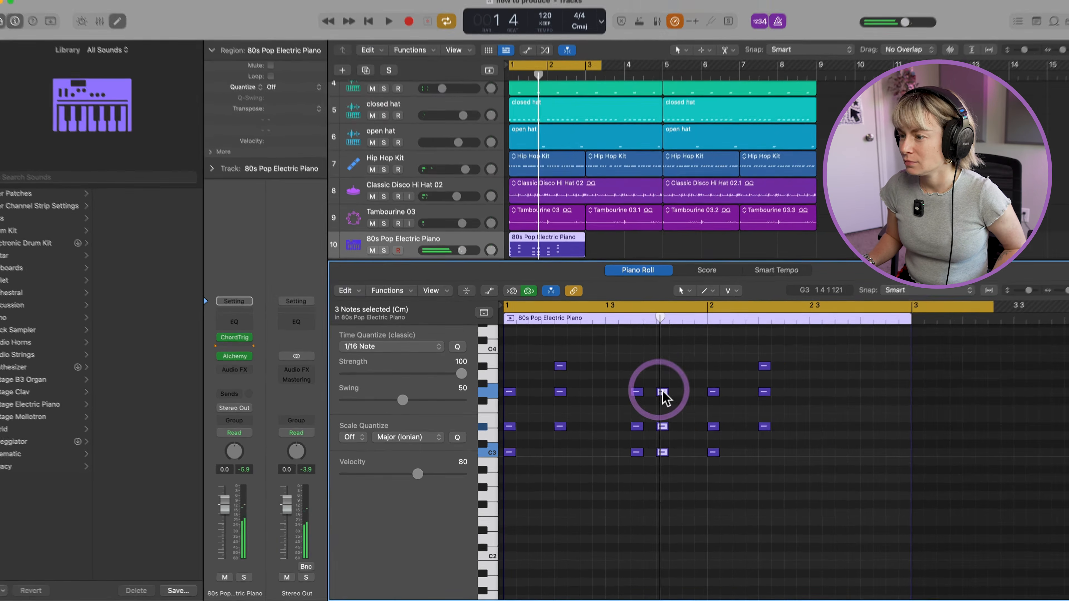
drag(664, 394, 687, 394)
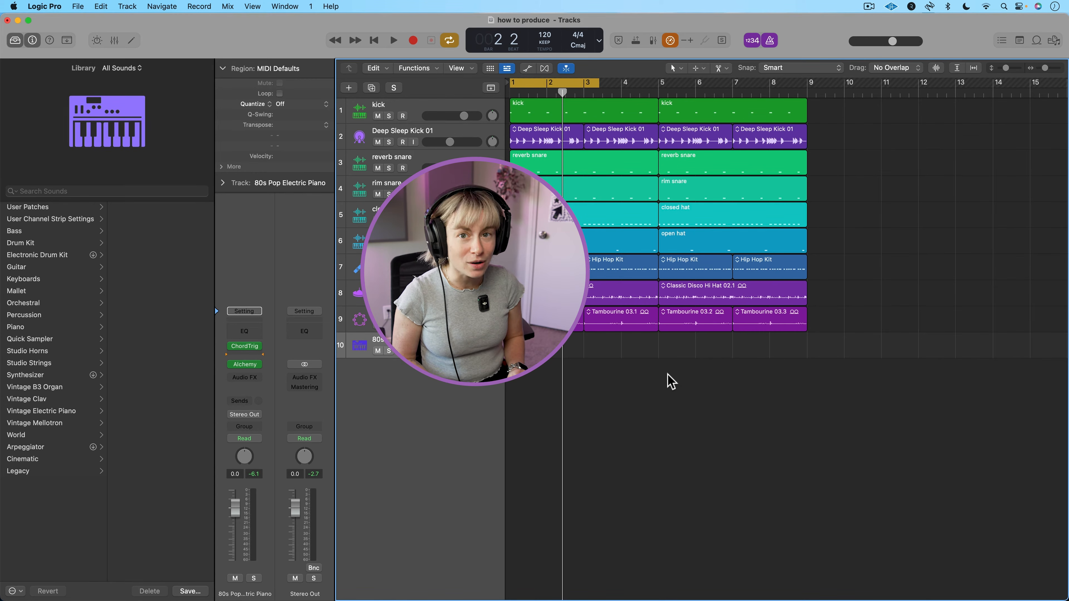
Open the Loop Browser, restrict the loop types to MIDI Loops and replace the search term with "piano".
click(1037, 40)
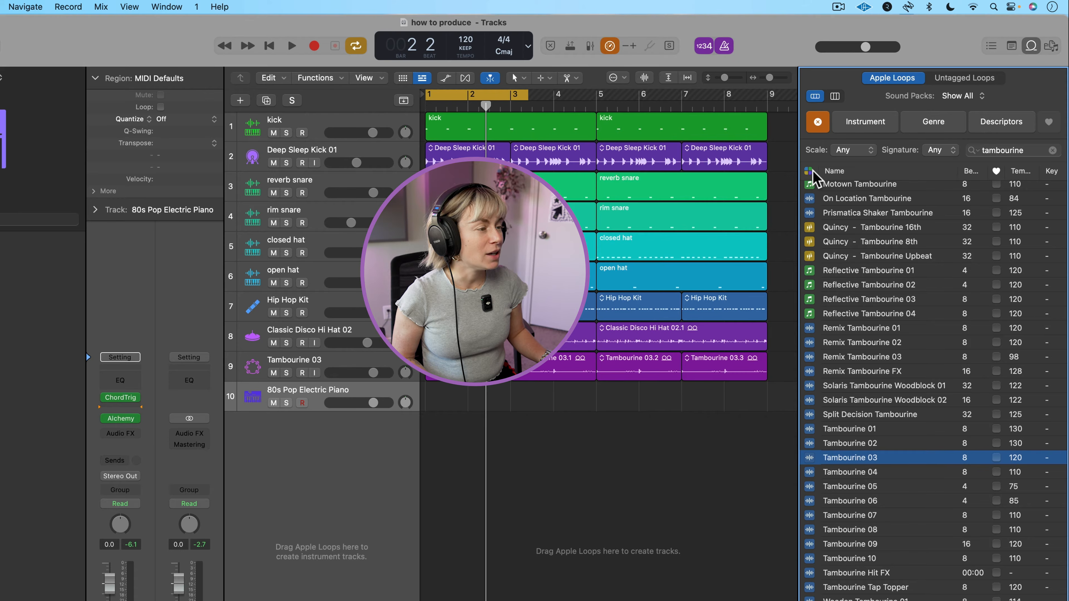
click(808, 171)
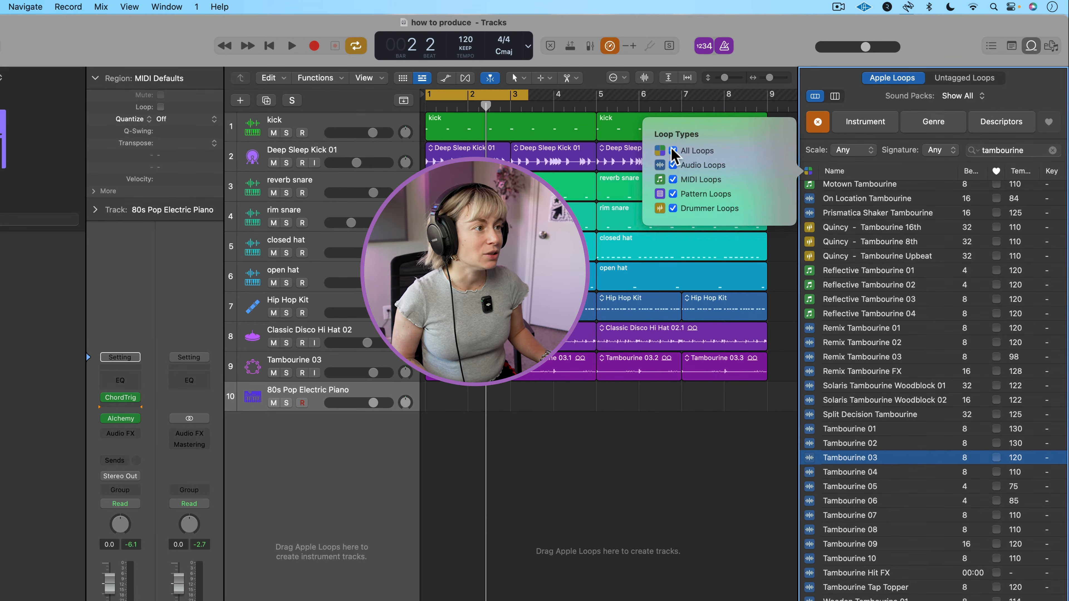
click(674, 149)
click(673, 179)
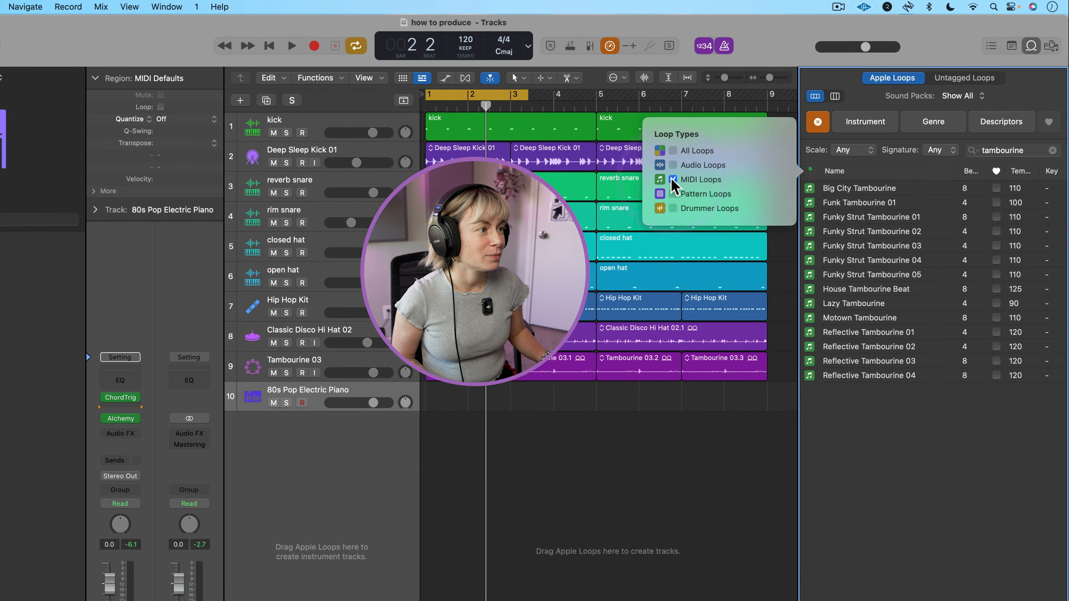
click(1053, 149)
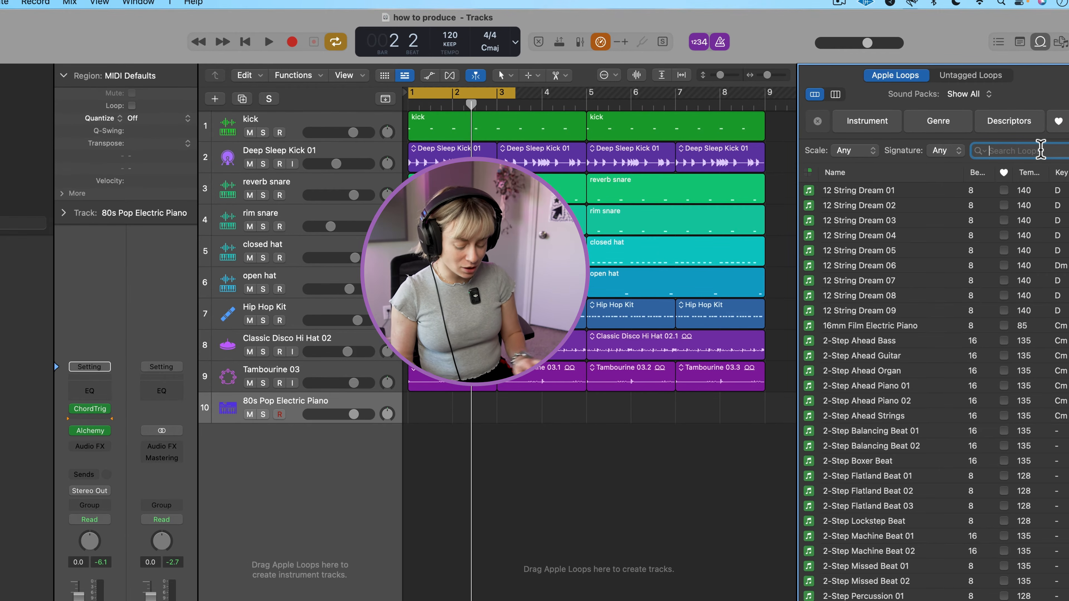
text(piano)
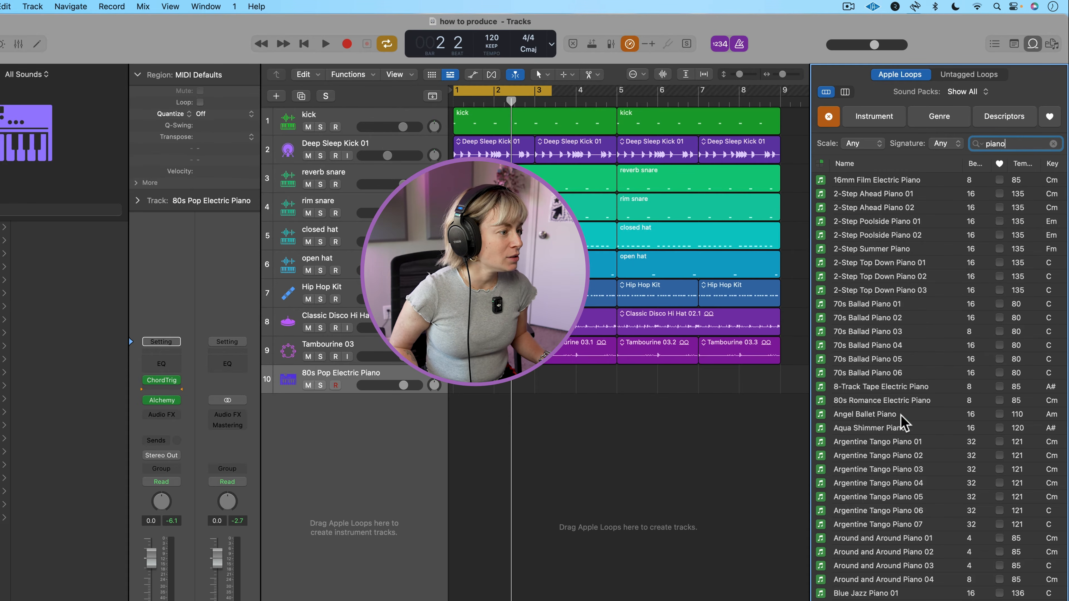
Audition several piano loops and add 70s Ballad Piano 03 on a new track at bar 1.
click(901, 415)
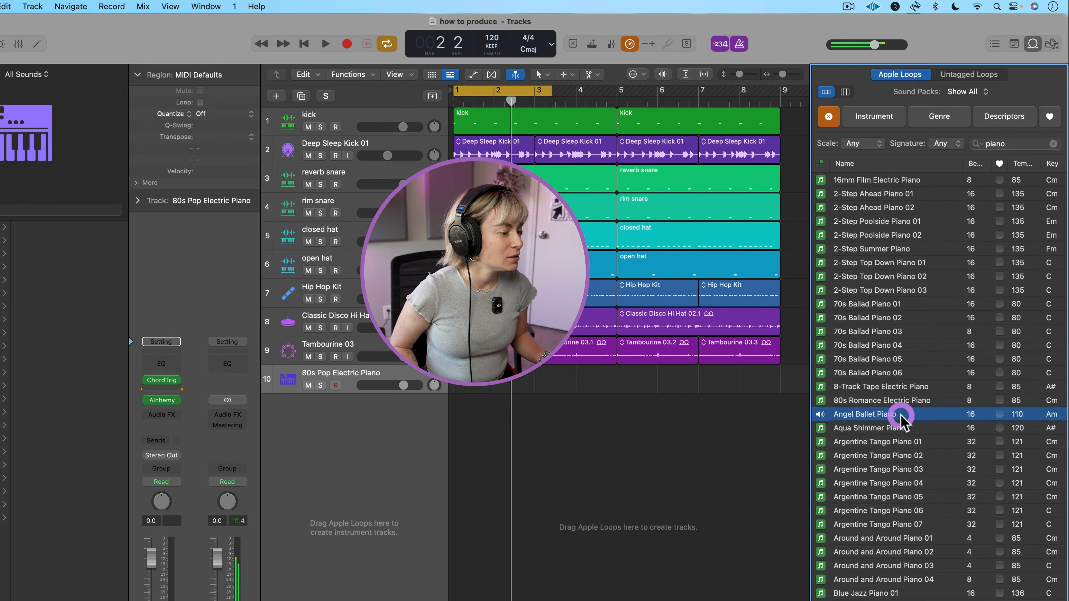
click(882, 456)
click(881, 332)
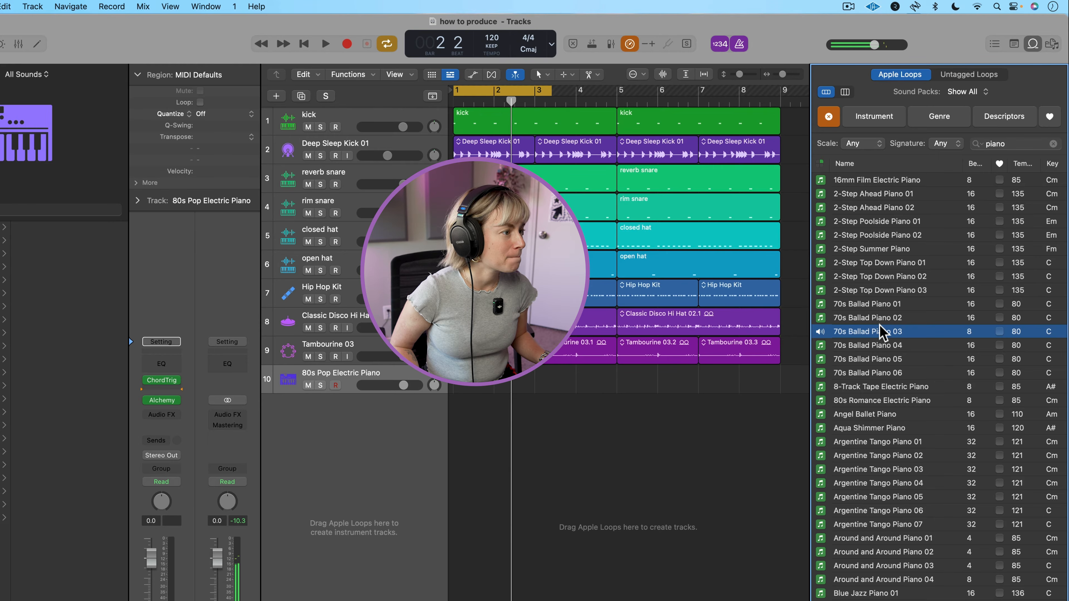
drag(881, 332, 454, 430)
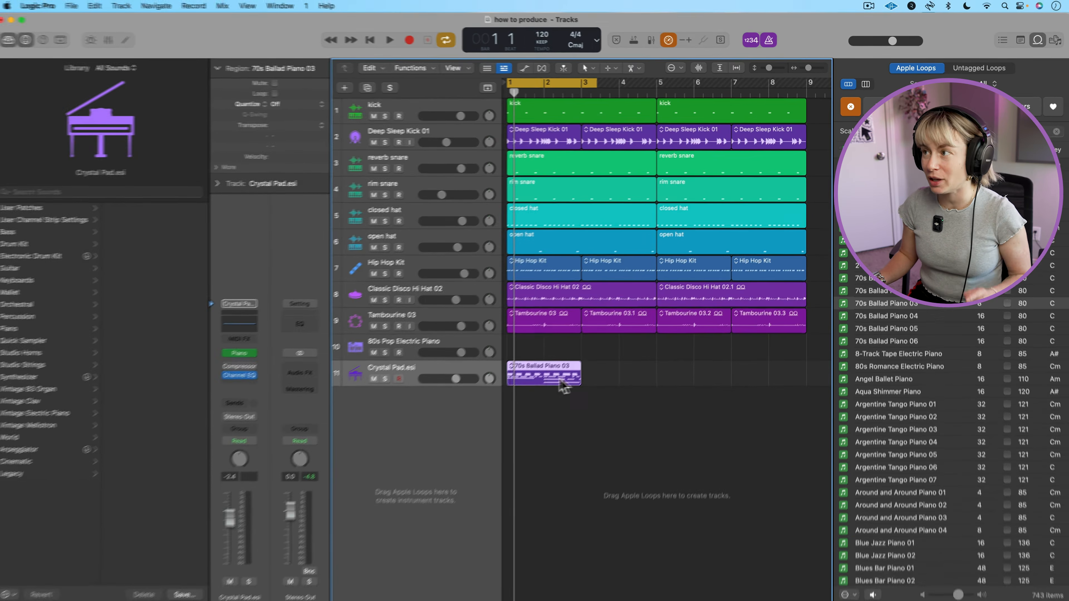
Close the Loop Browser and open the 70s Ballad Piano 03 region in the Piano Roll.
click(1058, 30)
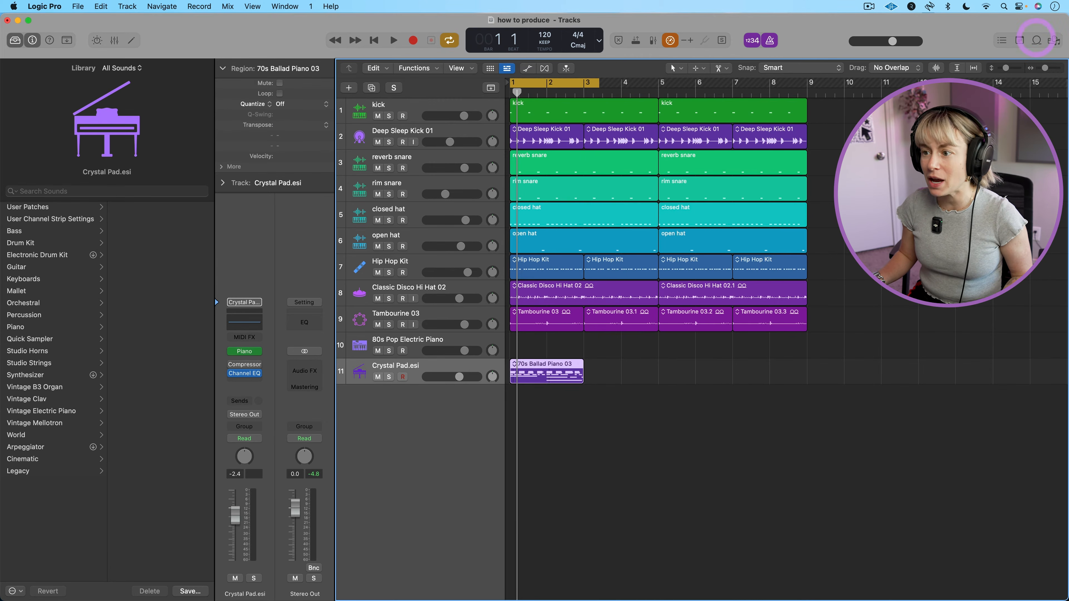
double_click(556, 378)
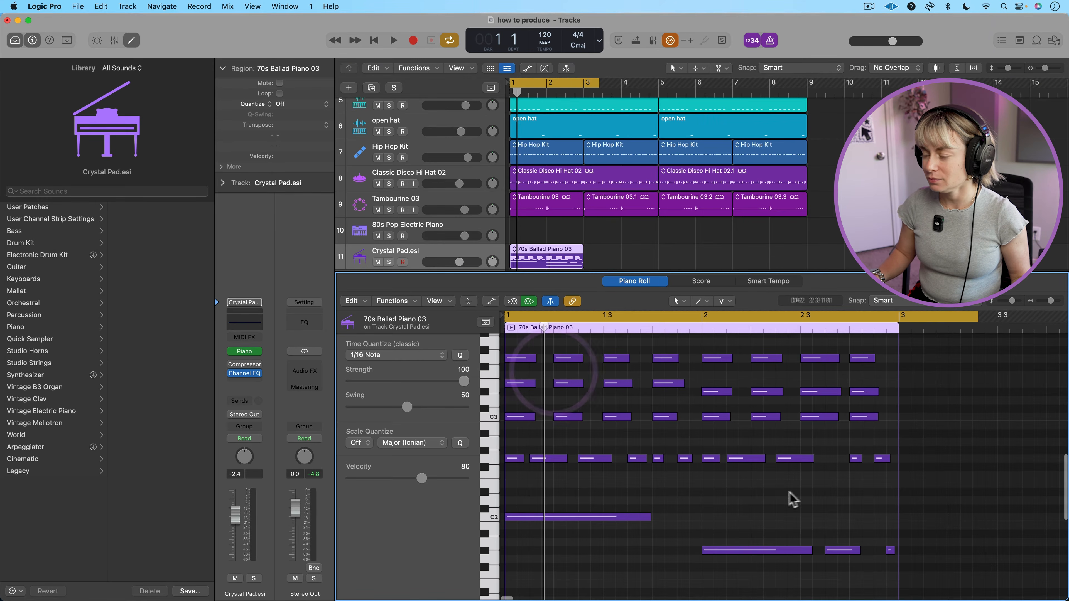
Delete the repeated upper notes in both bars of the piano loop, keeping each bar's first chord and the bass notes, and play it.
scroll(764, 493, up, 2)
drag(561, 366, 705, 488)
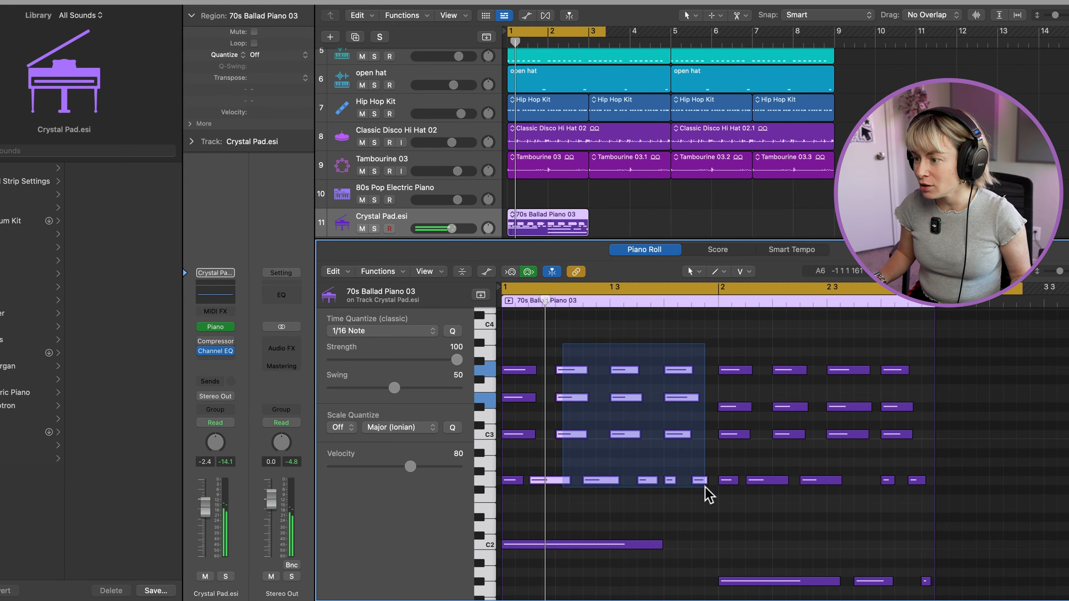
key(Delete)
drag(789, 342, 922, 491)
key(Delete)
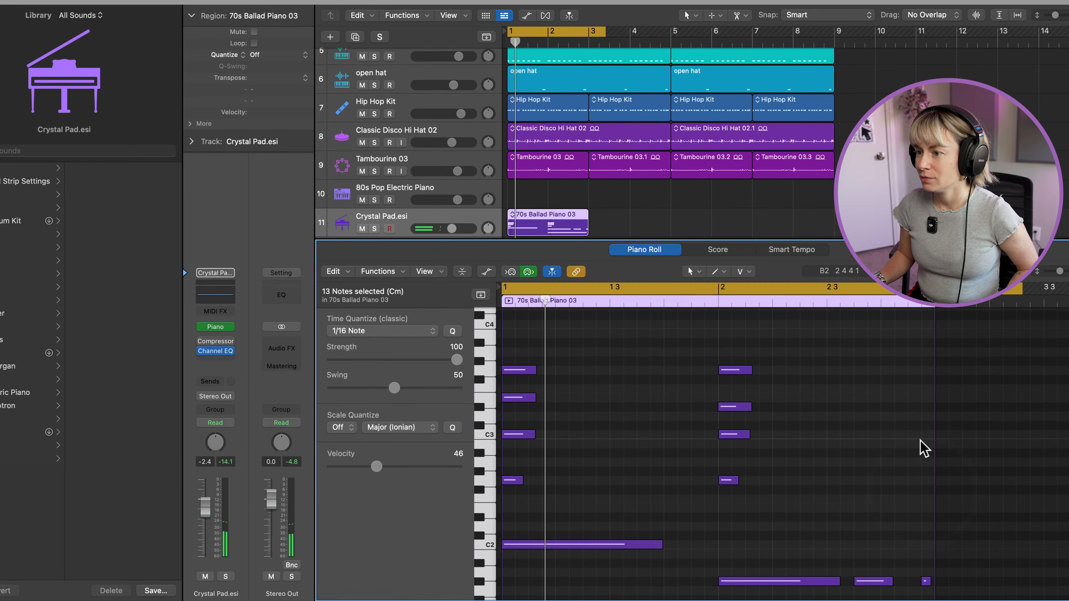
key(space)
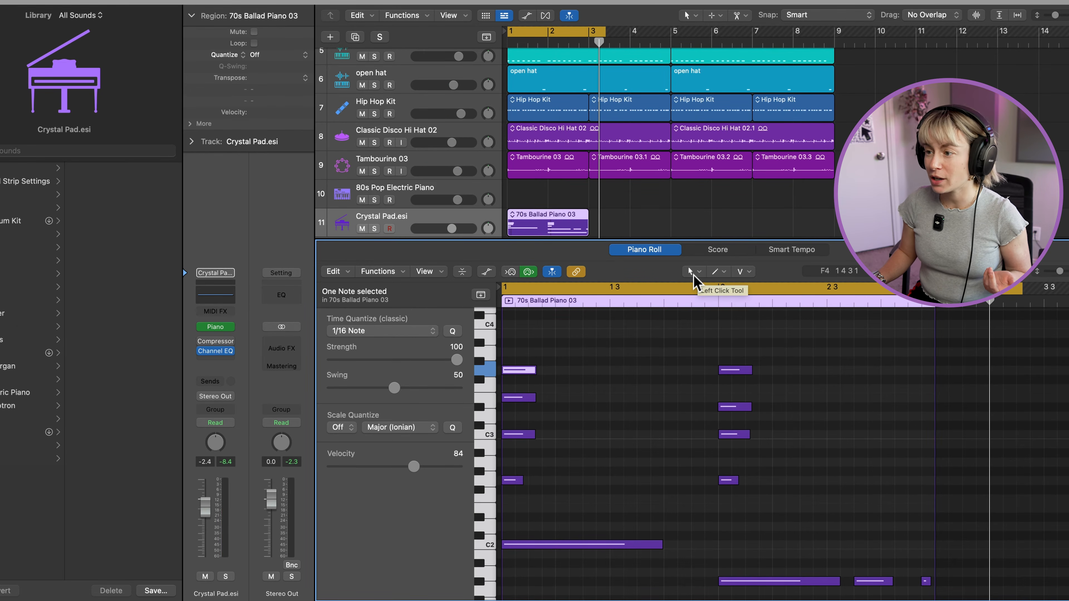
Draw a melody with the Pencil tool: F#3 at bar 1 beat 3, E3 at beat 4, D#3 at bar 2 beat 3, F#3 at beat 4.
click(692, 277)
click(701, 296)
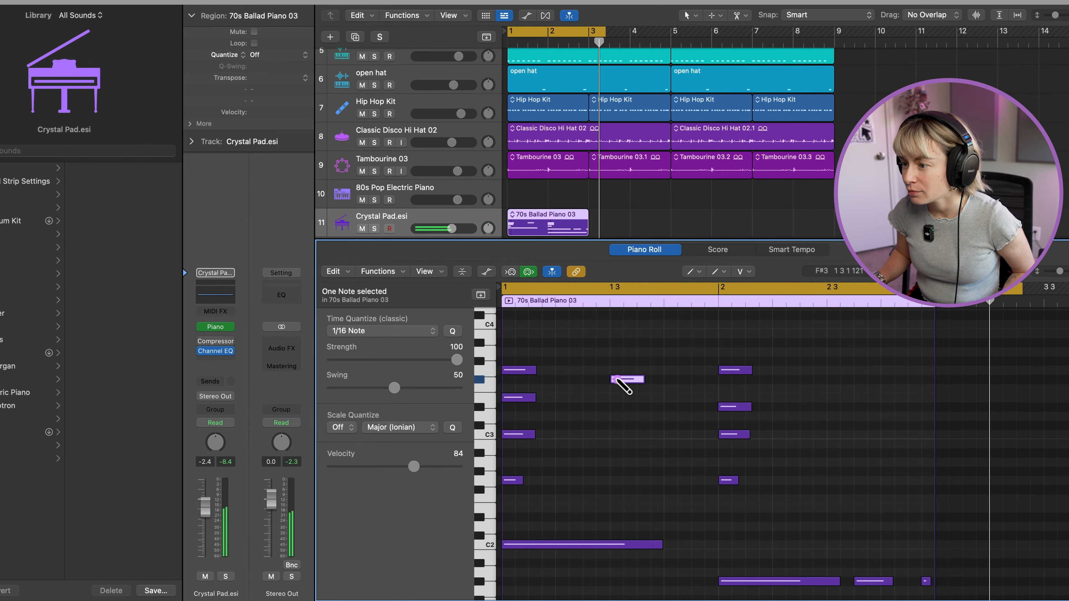
click(666, 398)
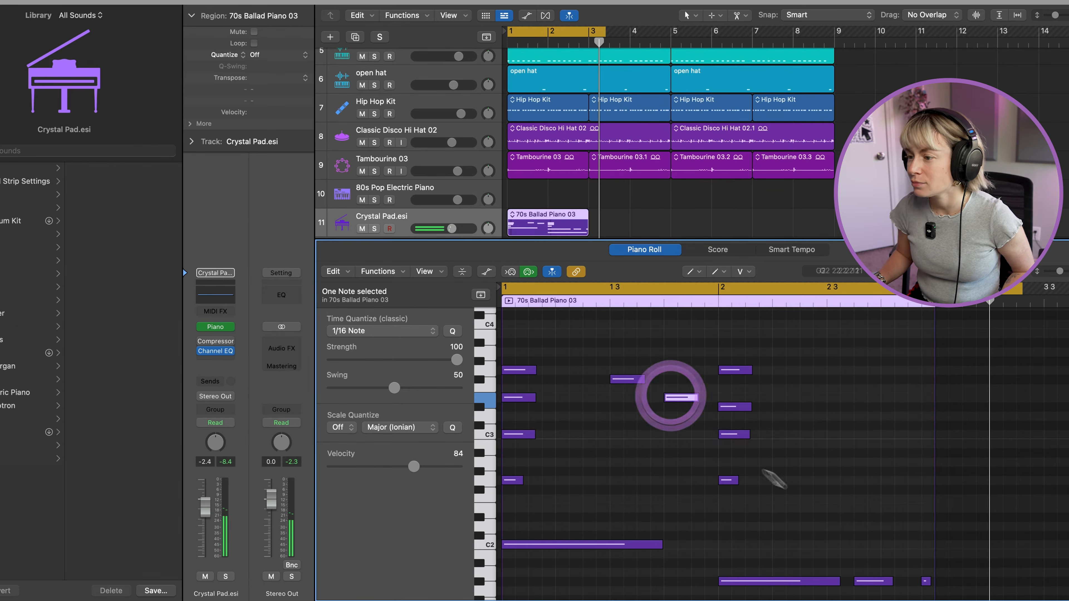
key(space)
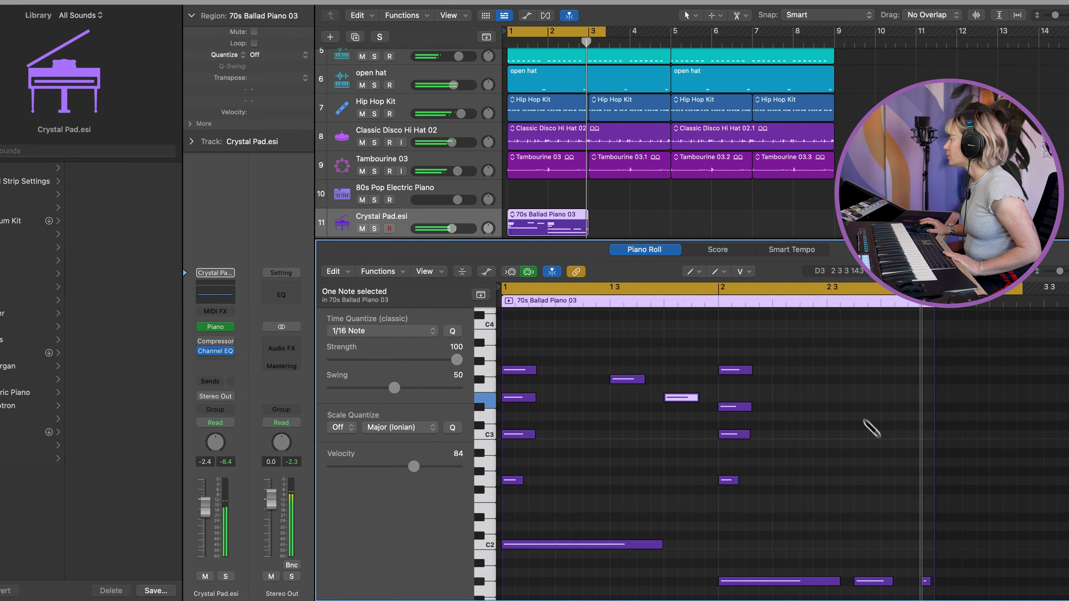
click(855, 426)
drag(871, 426, 841, 408)
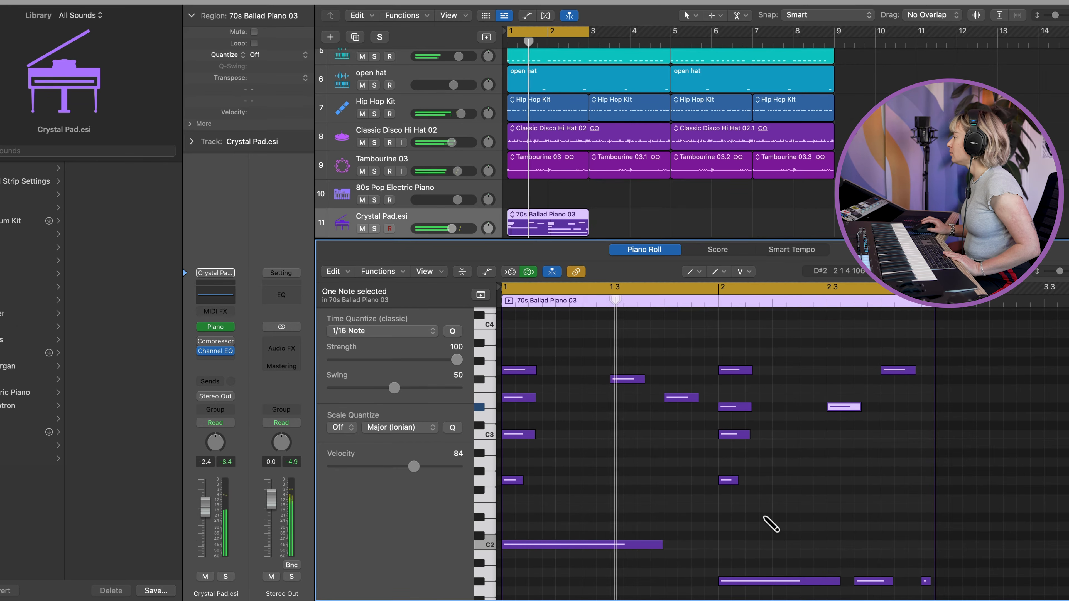
drag(893, 371, 892, 378)
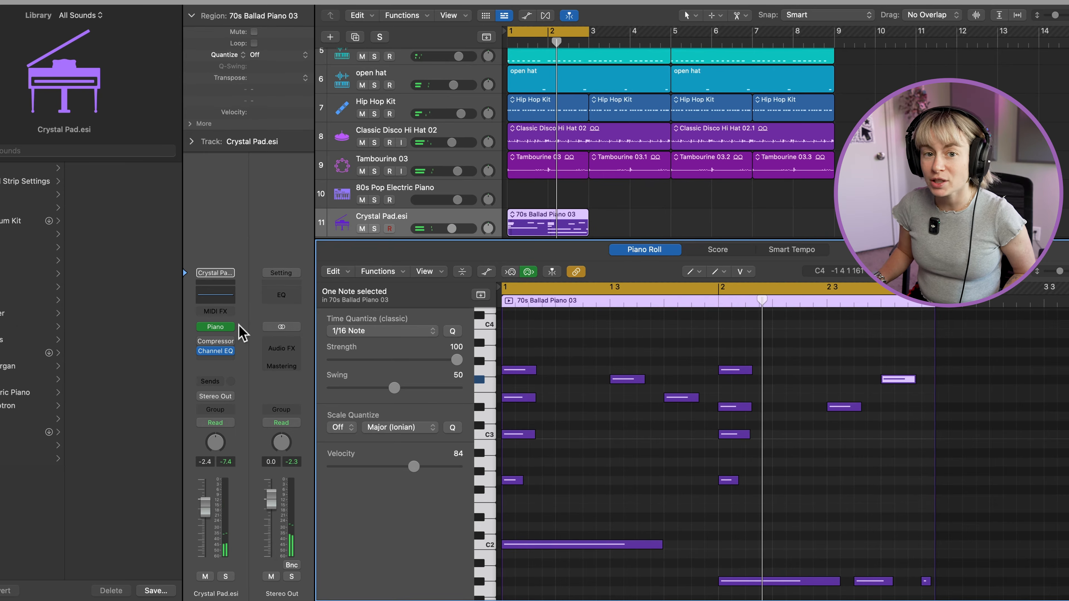
Replace the Piano instrument on the ballad track with Alchemy and load the 80s Pop Electric Piano preset from the Keys category.
click(231, 328)
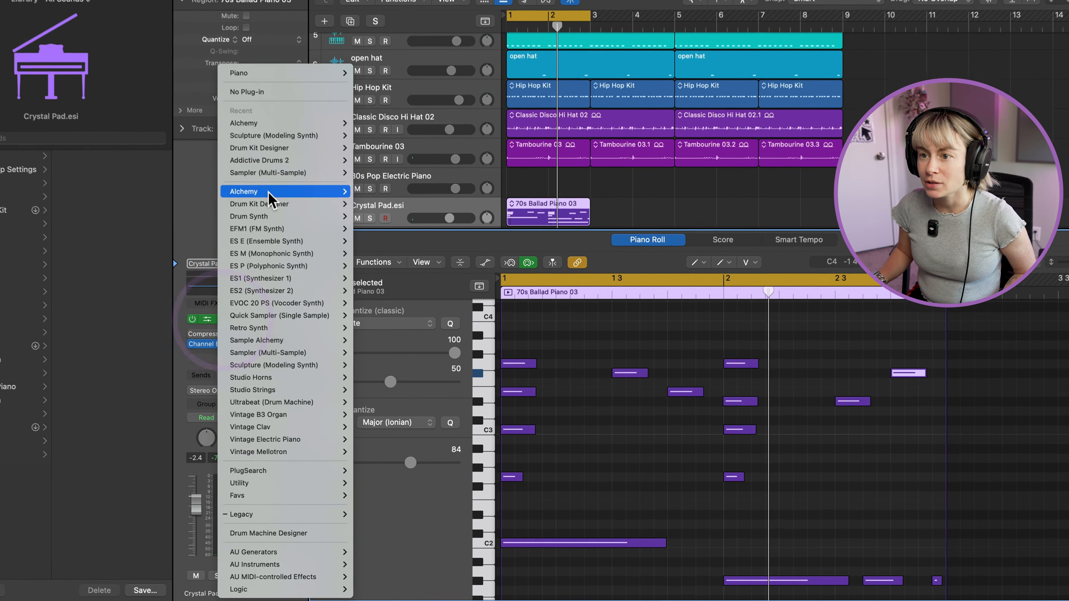
click(265, 203)
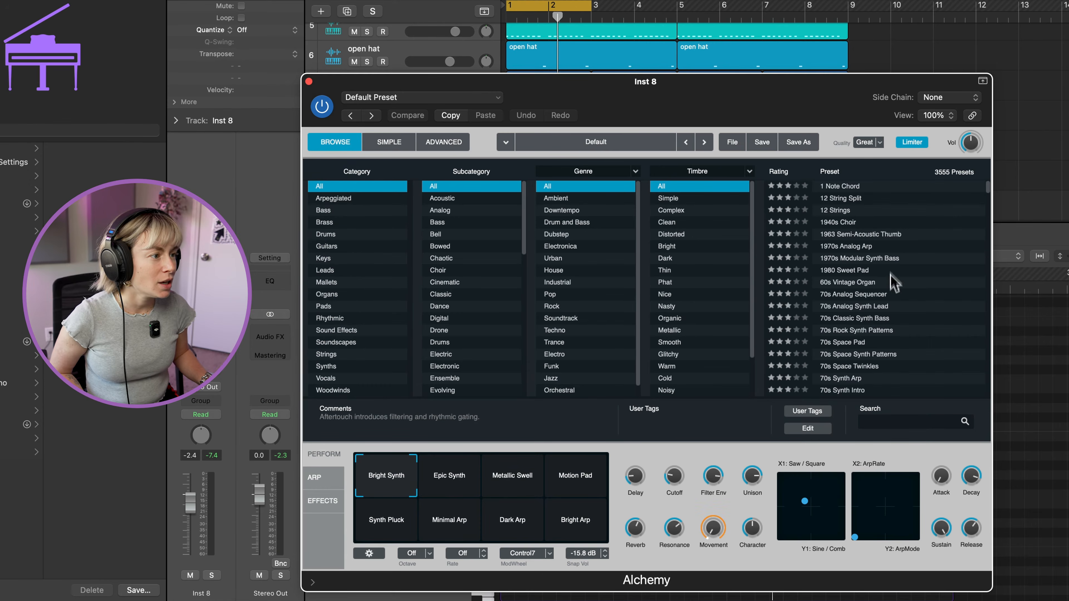
click(337, 258)
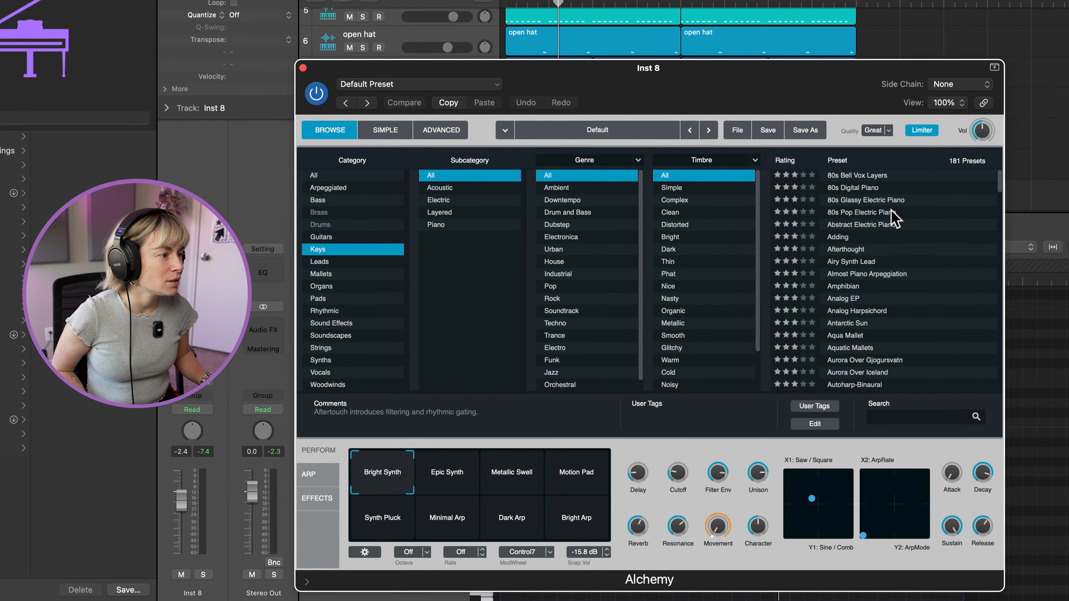
click(859, 212)
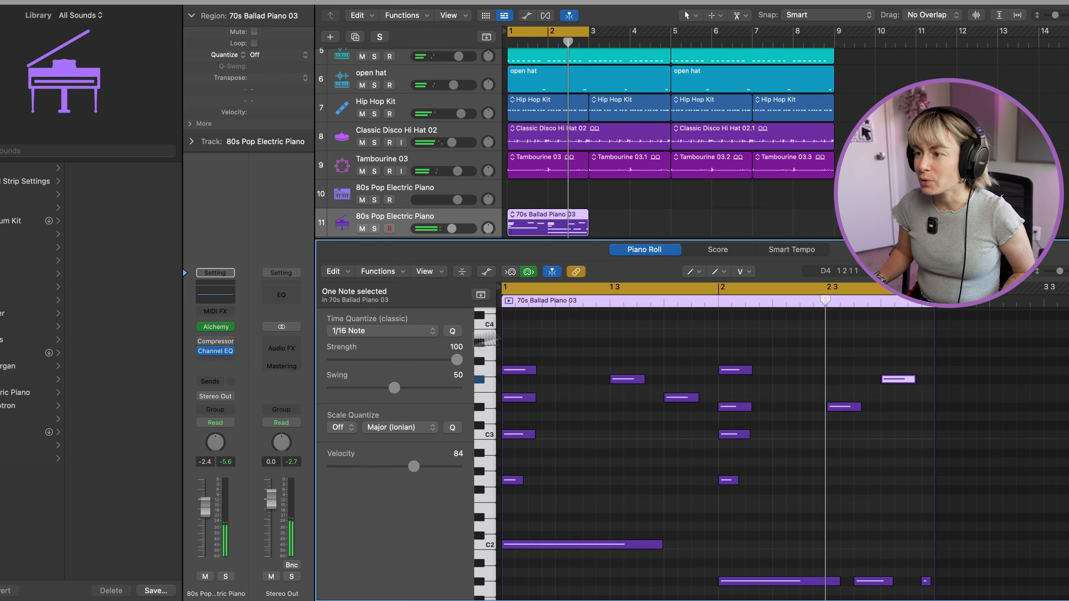
Return to the Pointer tool, select notes of the first chord in bar 1 and audition the part.
click(690, 272)
click(711, 287)
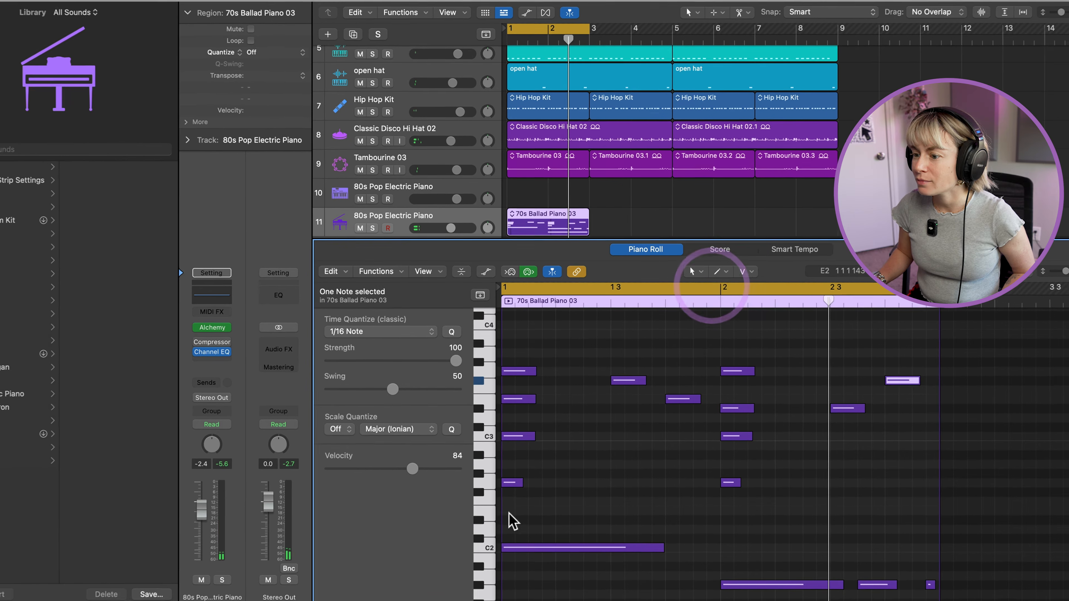
drag(509, 512, 564, 376)
click(525, 370)
alt+click(507, 370)
key(space)
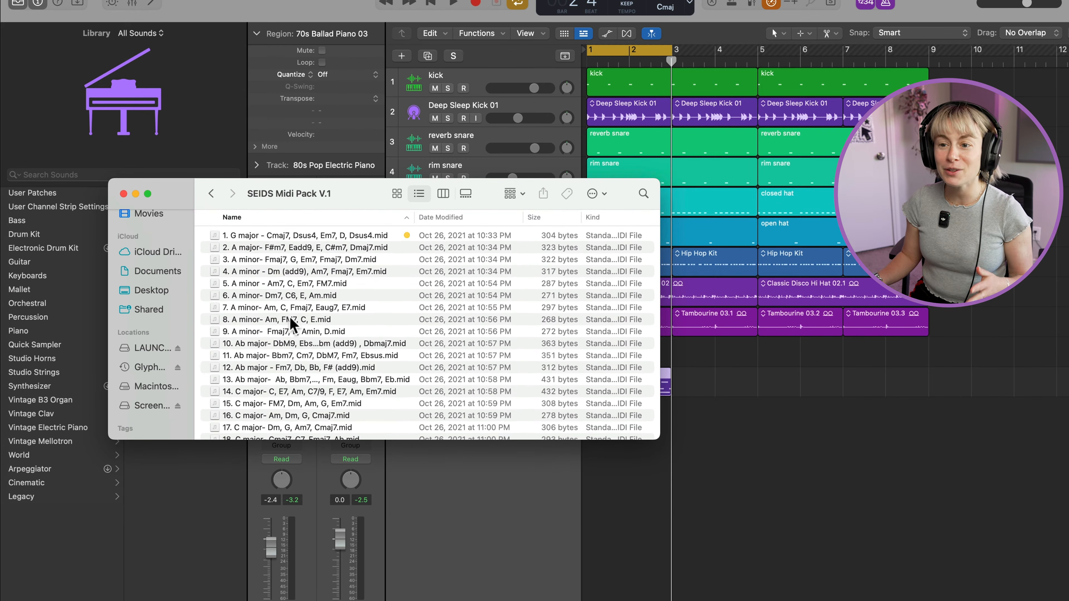
Import "6. A minor- Dm7, C6, E, Am.mid" from the SEIDS Midi Pack V.1 folder in Finder to track 10 at bar 1, without its tempo.
scroll(291, 324, down, 2)
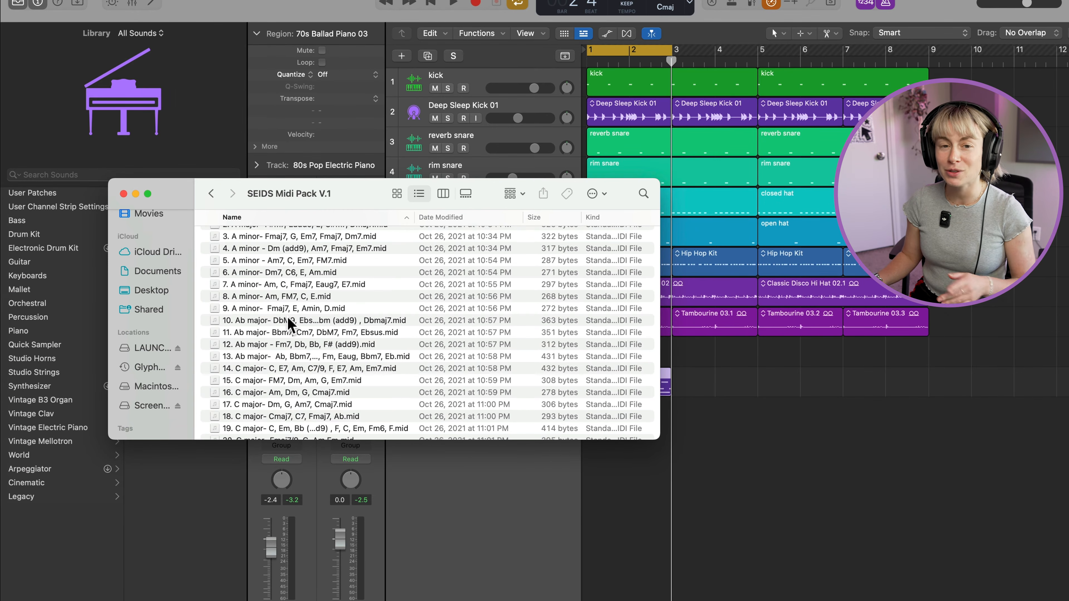
scroll(287, 315, down, 3)
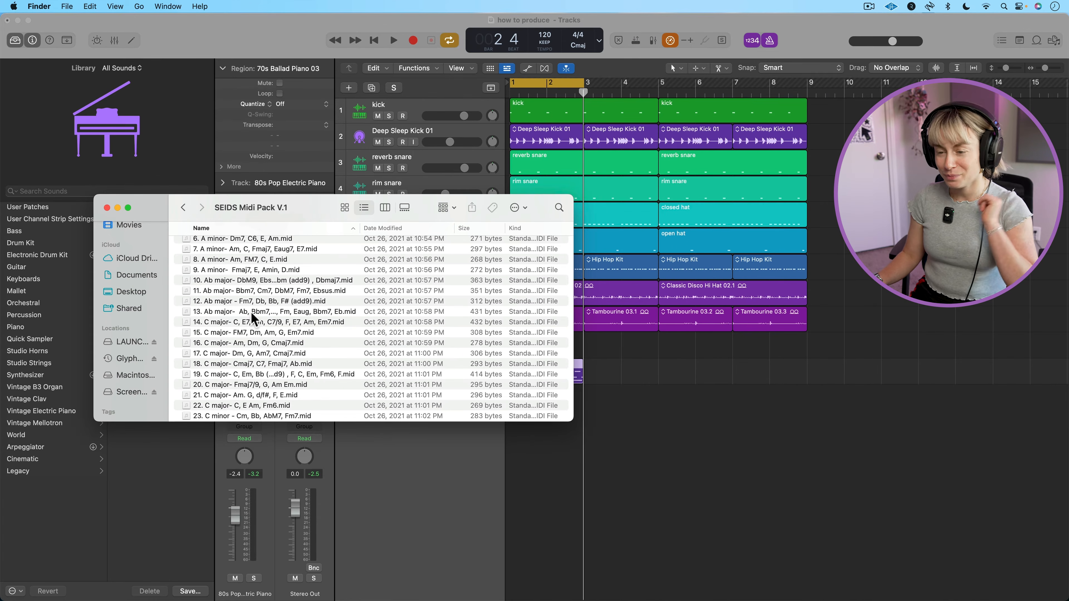
scroll(230, 278, up, 5)
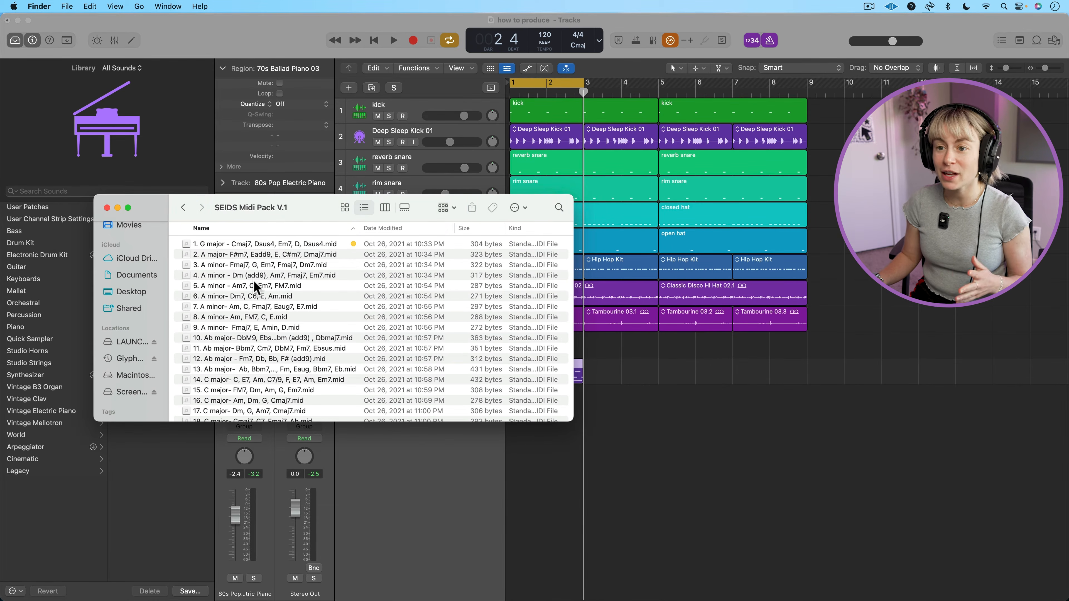
click(251, 296)
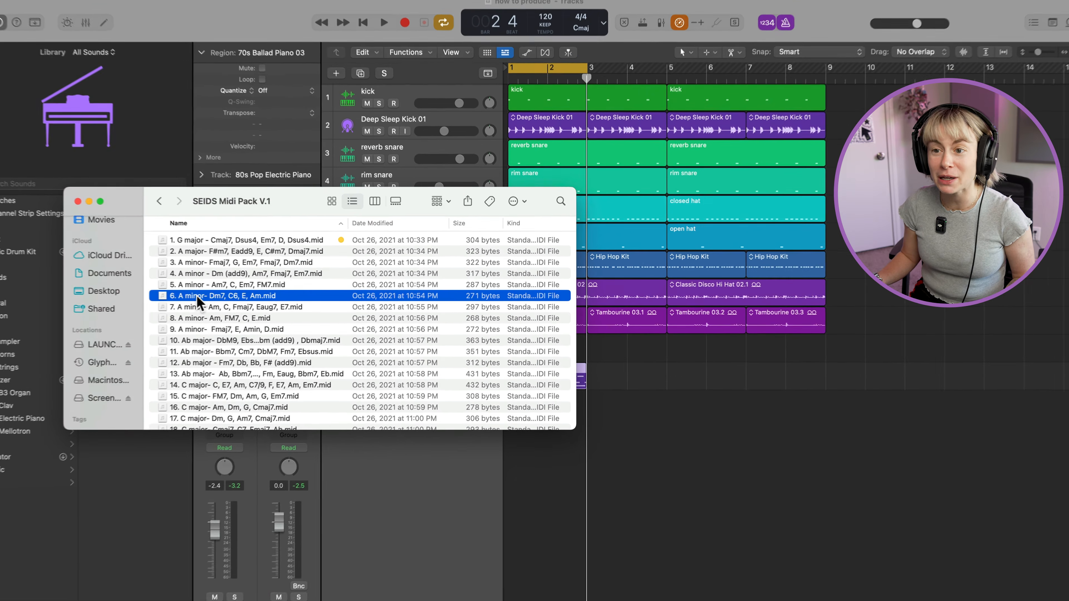
drag(211, 297, 1015, 358)
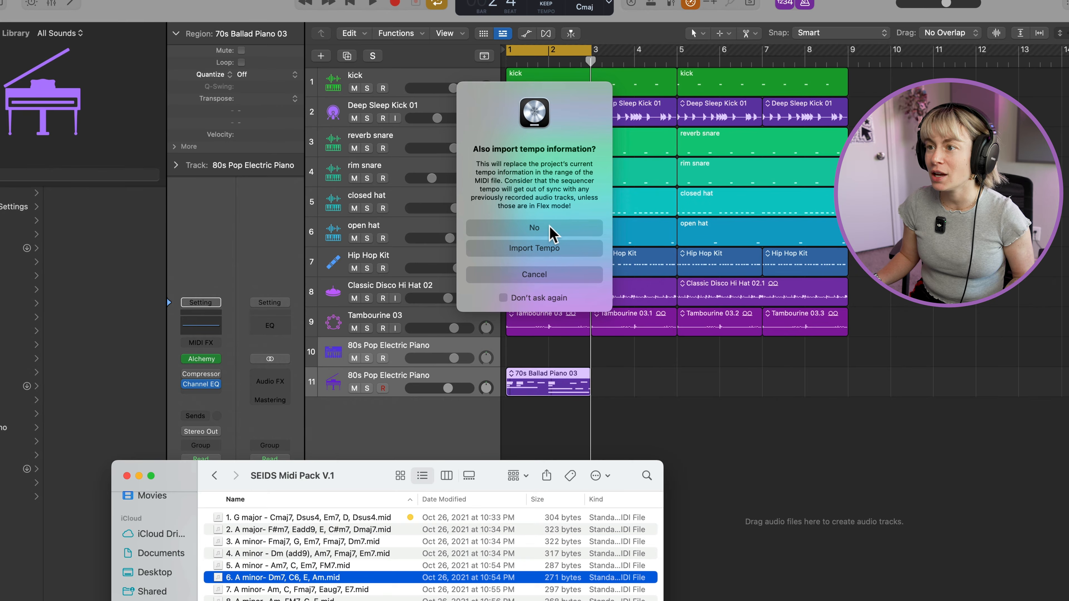
click(550, 230)
drag(799, 351, 580, 354)
Mute the 70s Ballad Piano track, play the imported chords and extend the cycle range to bar 5.
click(377, 377)
key(space)
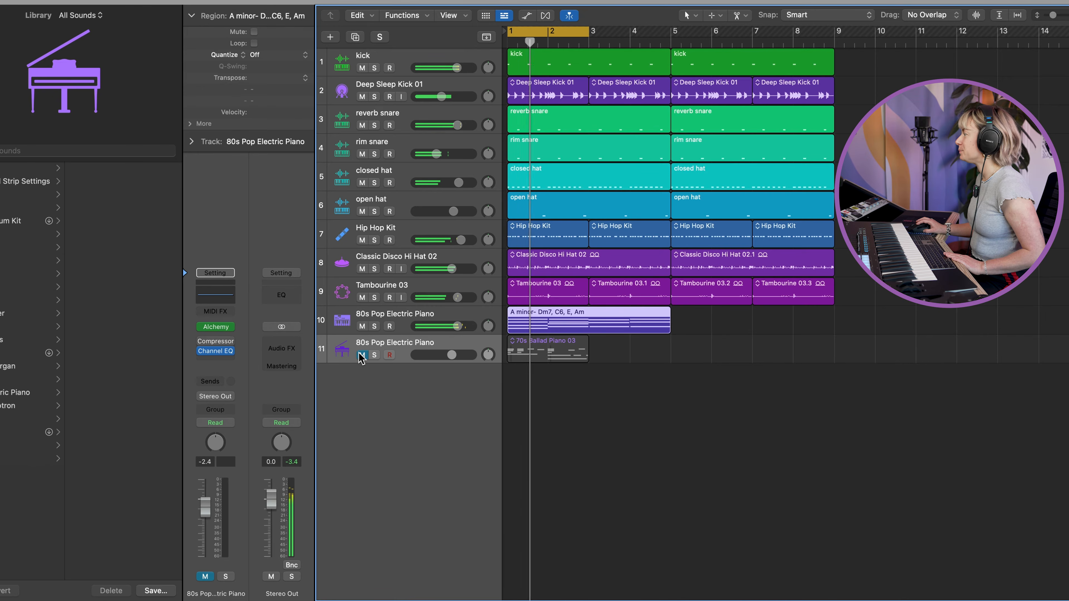
drag(588, 32, 669, 37)
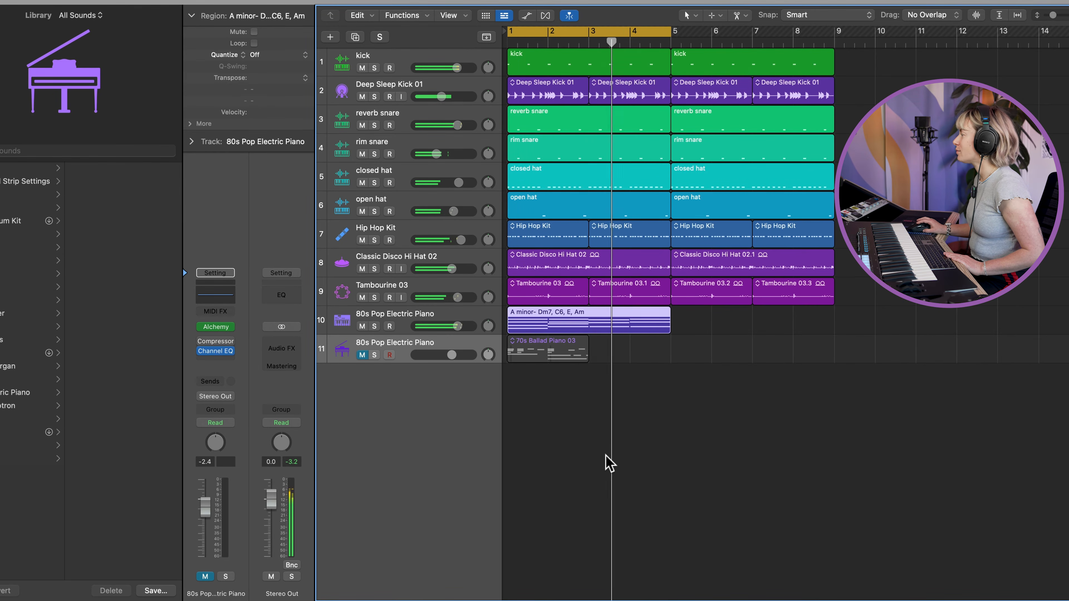
In the A minor region's Piano Roll, shorten all chord notes to less than half a bar and copy them half a bar after each original.
double_click(588, 330)
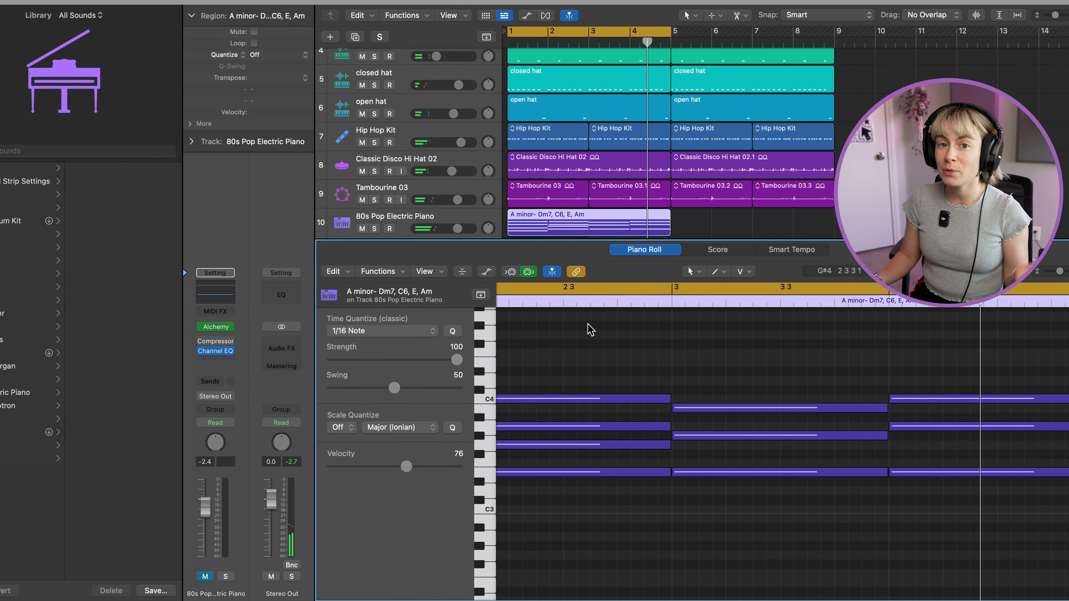
drag(651, 513, 490, 378)
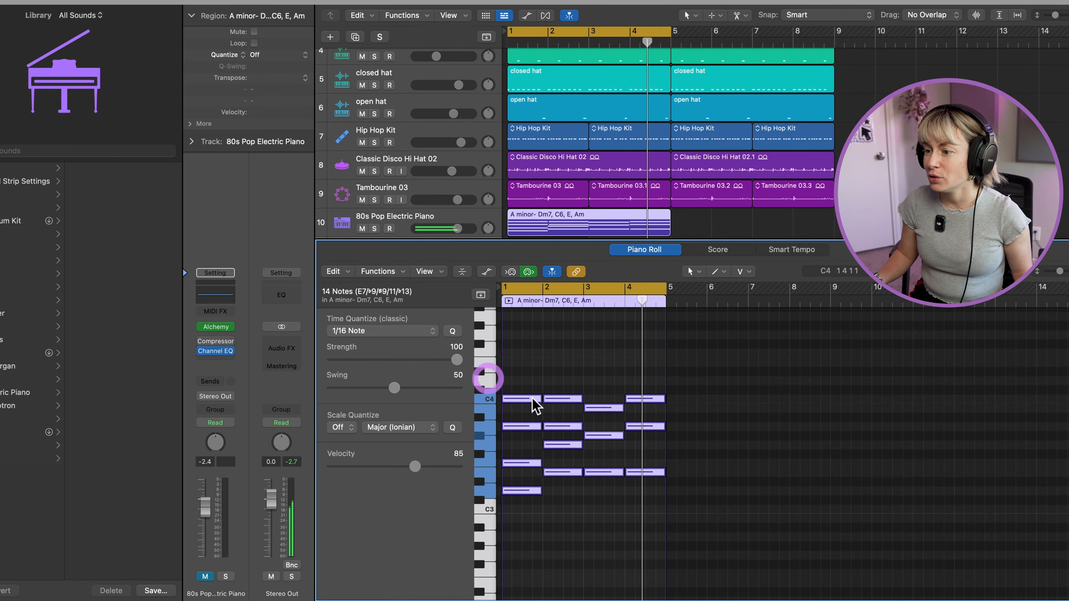
drag(540, 400, 510, 390)
click(611, 513)
drag(663, 509, 528, 396)
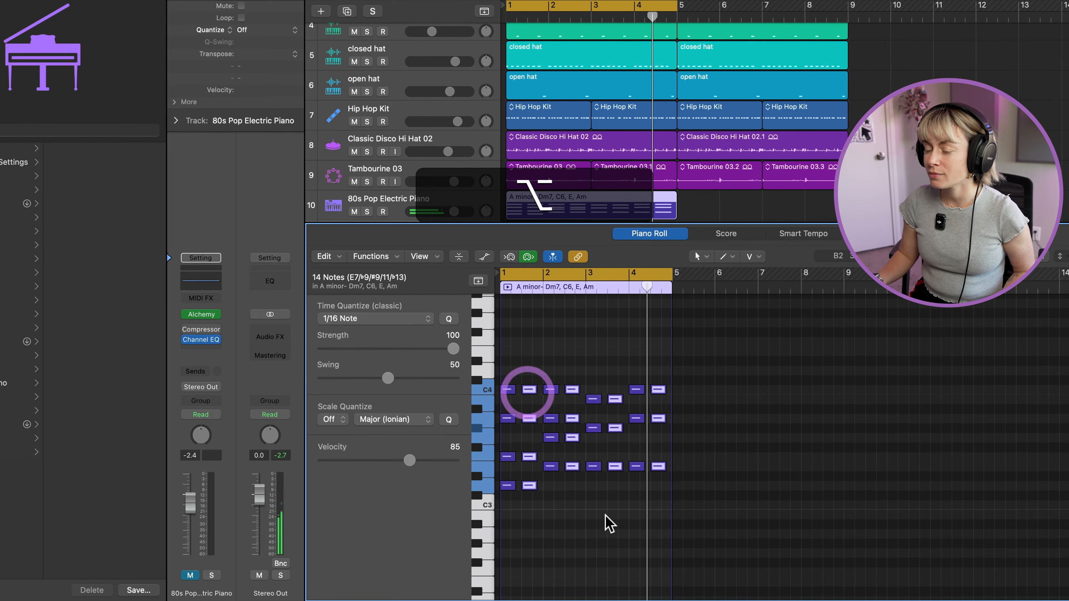
click(600, 511)
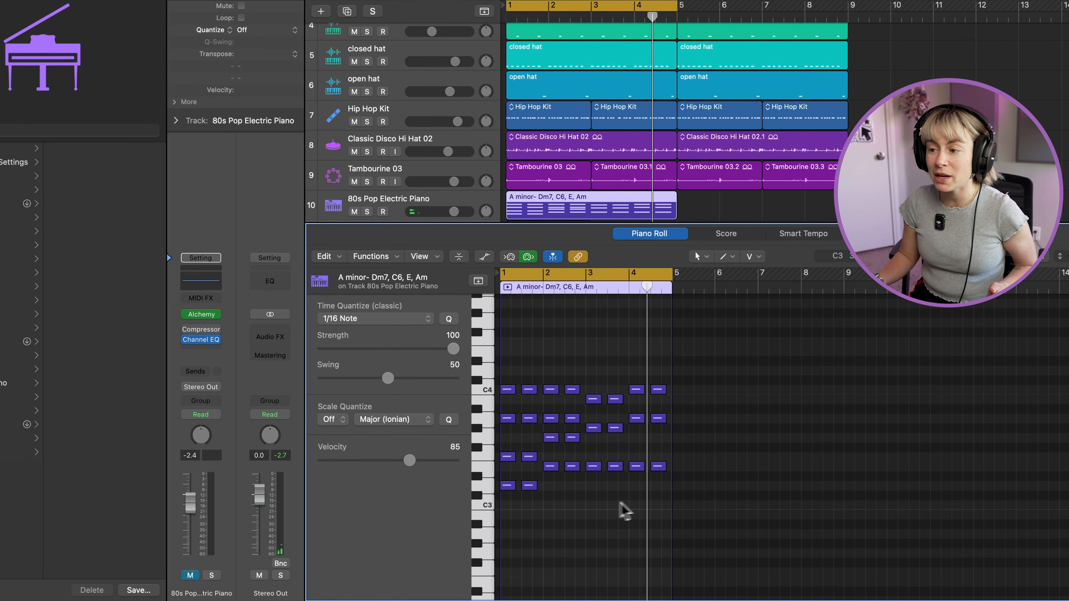
Transpose all notes of the A minor region up two semitones and play the result.
drag(658, 510, 506, 354)
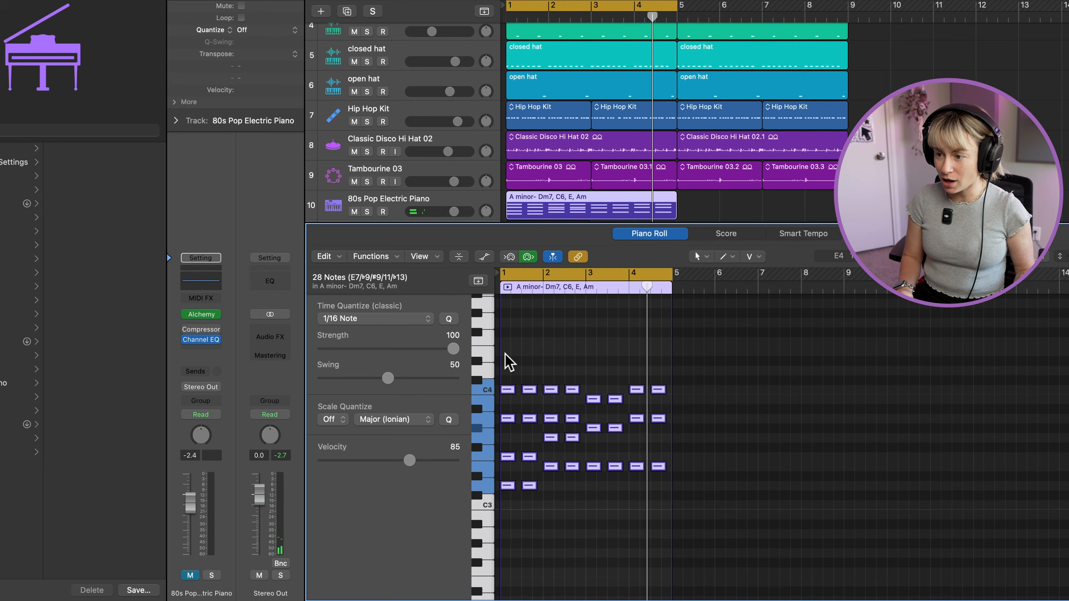
key(alt+Up)
key(alt+Up)
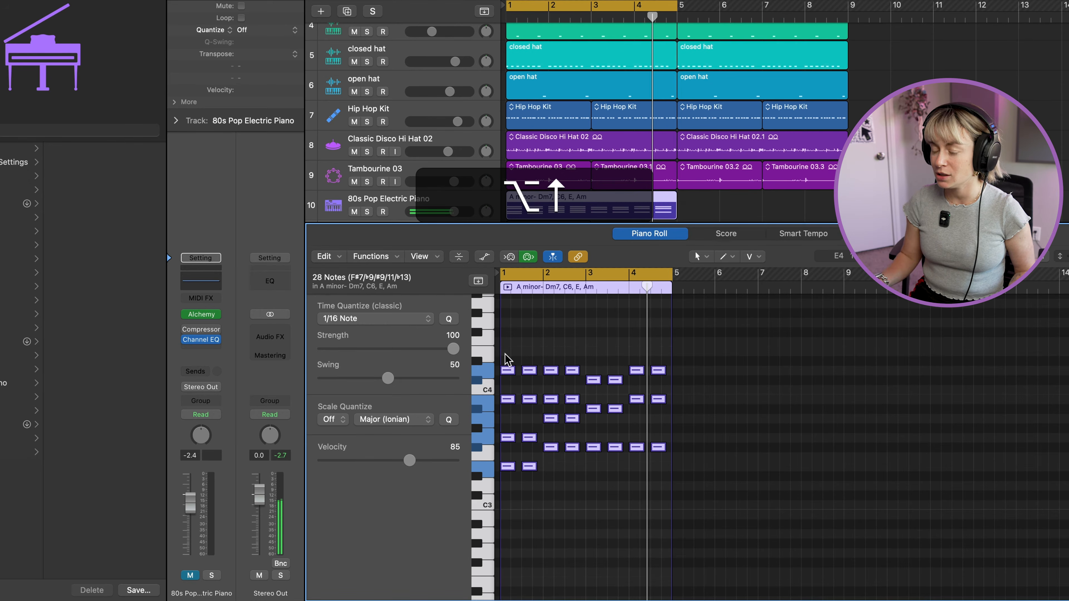
key(space)
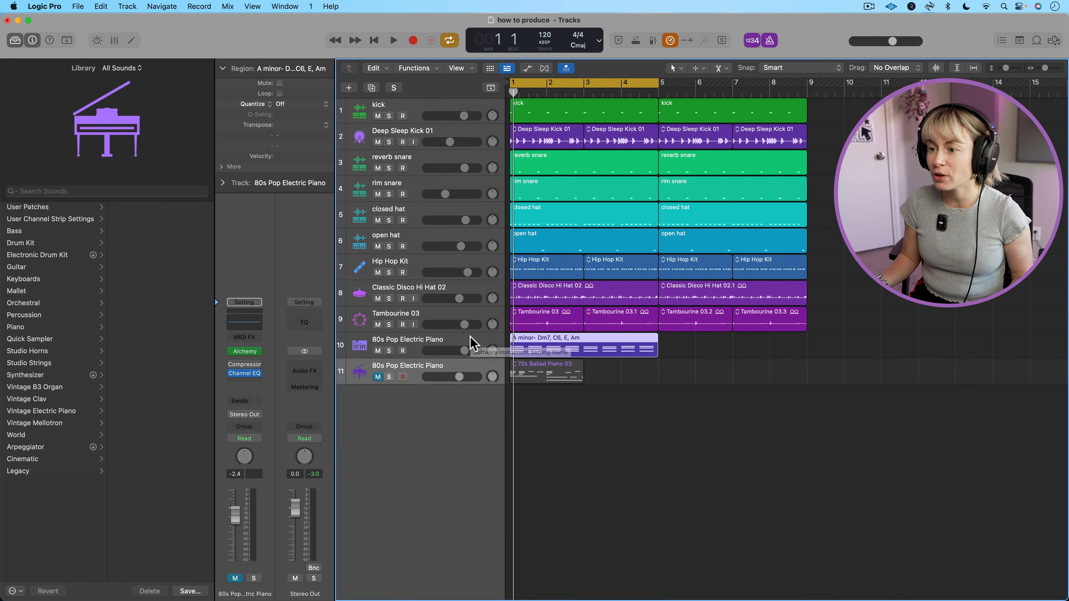
Add a software instrument track at the end of the track list and load the Analog Waves patch from the Synthesizer Pad category.
right_click(445, 410)
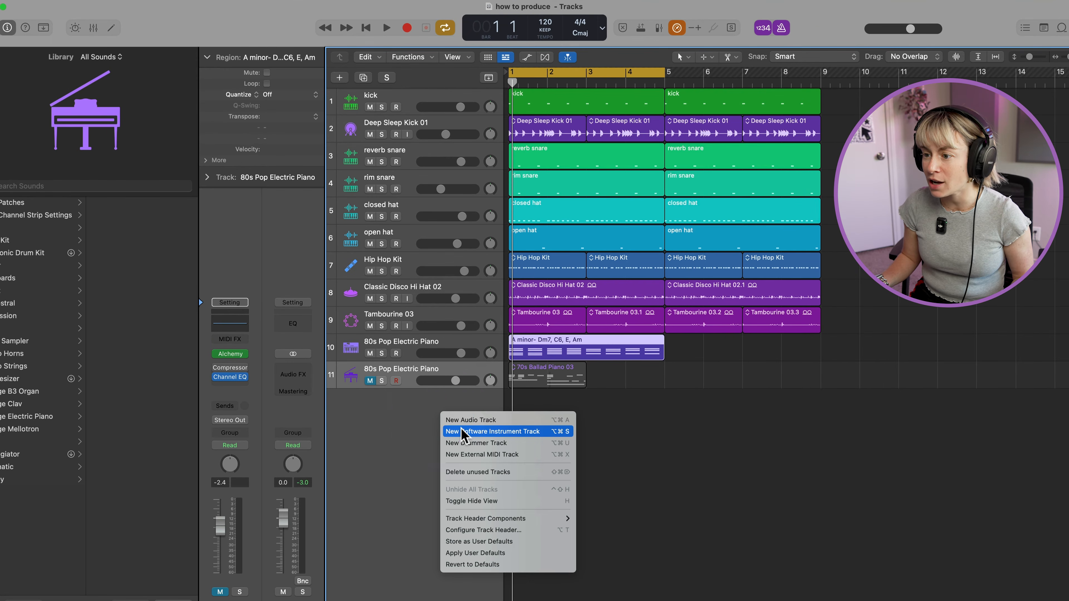
click(462, 432)
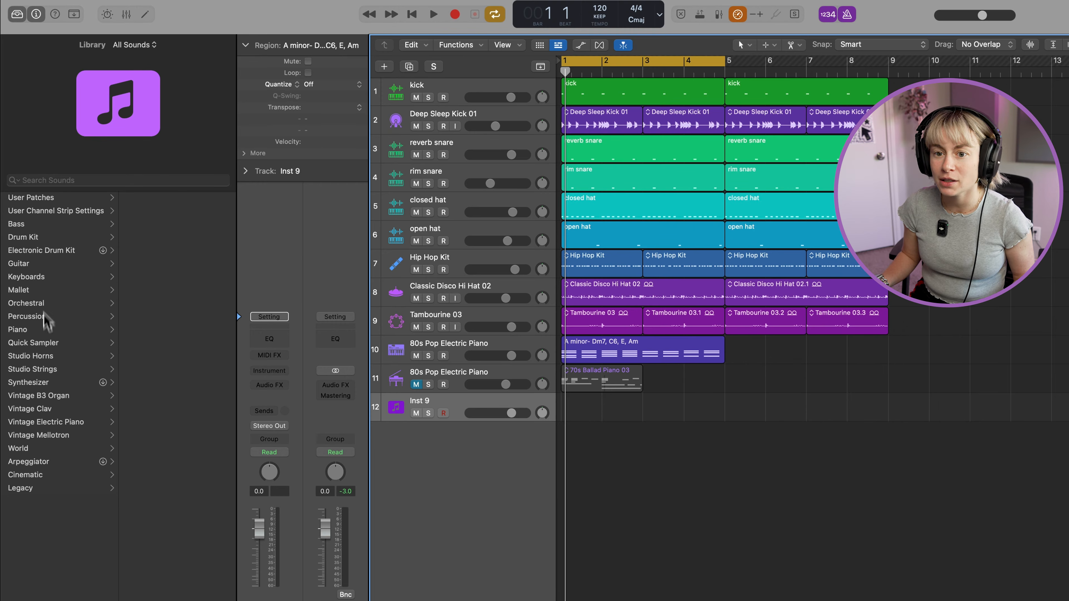
click(40, 381)
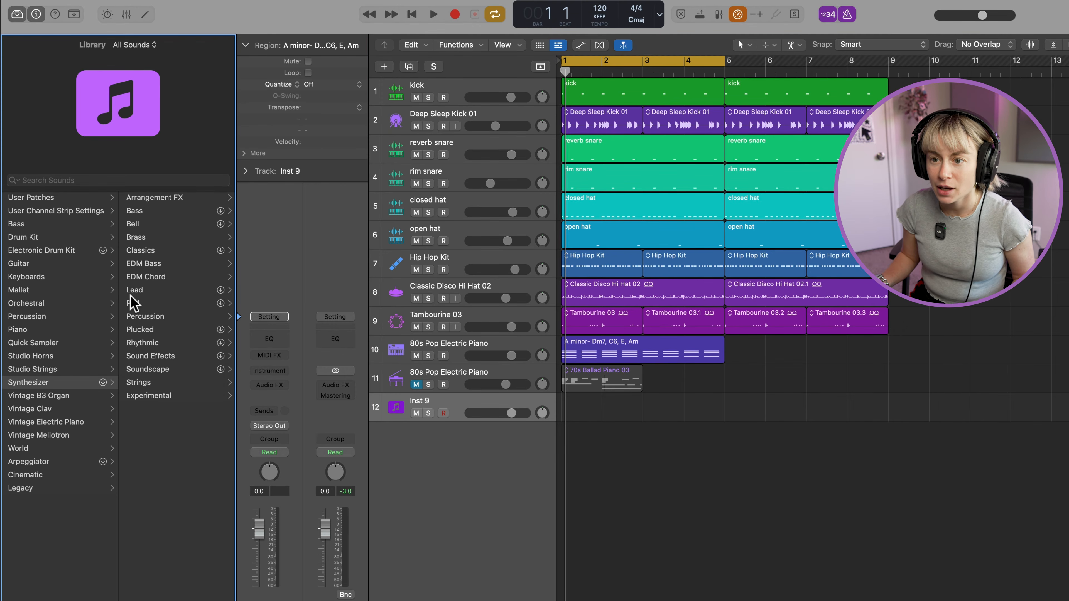
click(132, 303)
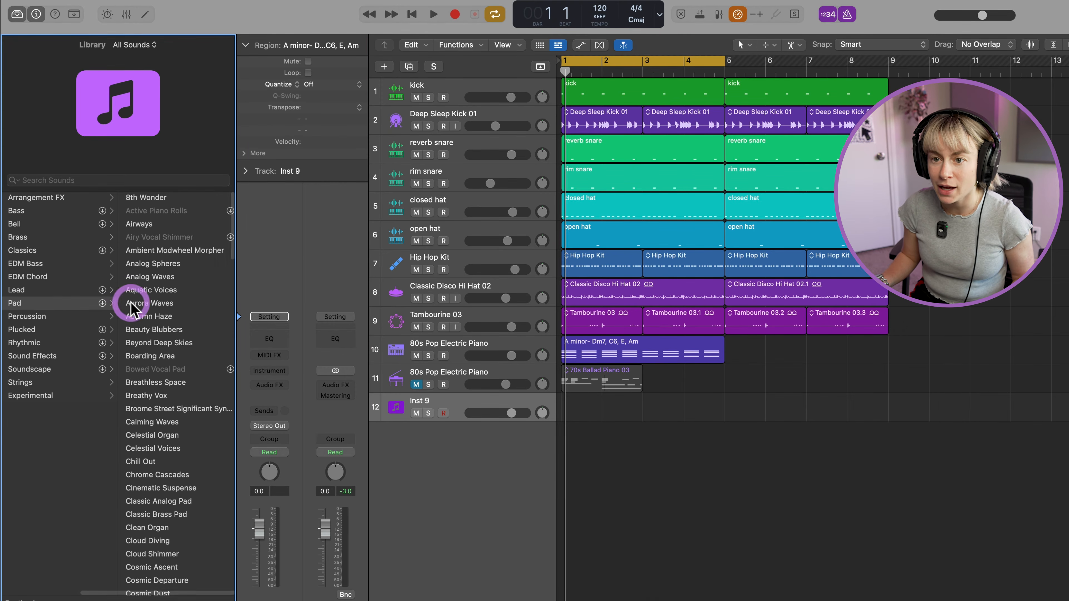
click(176, 278)
Copy the A minor chord region to the Analog Waves track at bar 1 and solo that track together with track 10 during playback.
click(628, 348)
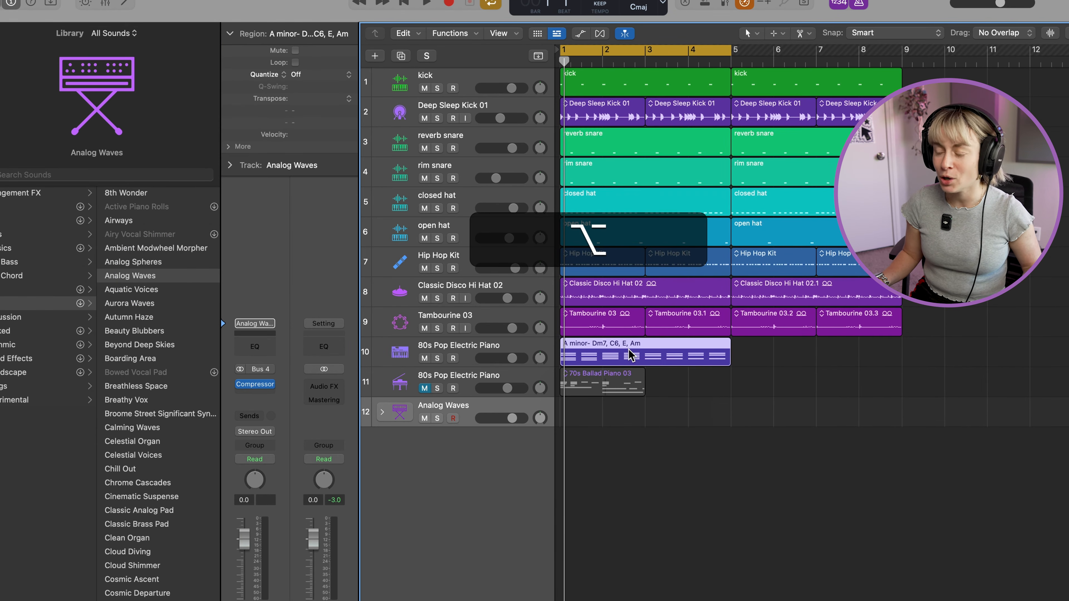
drag(629, 350, 627, 410)
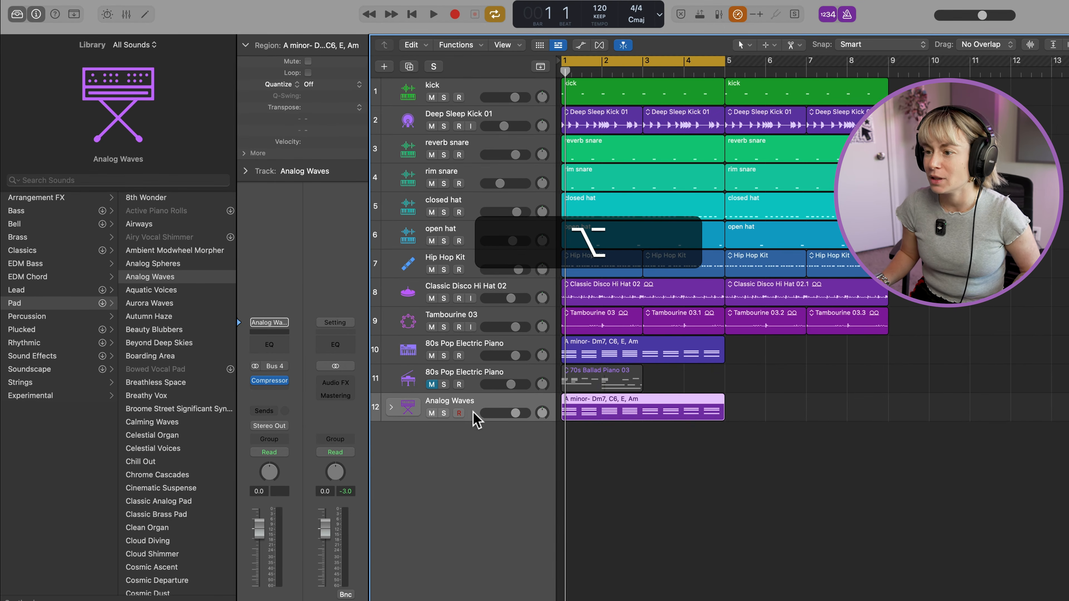
key(space)
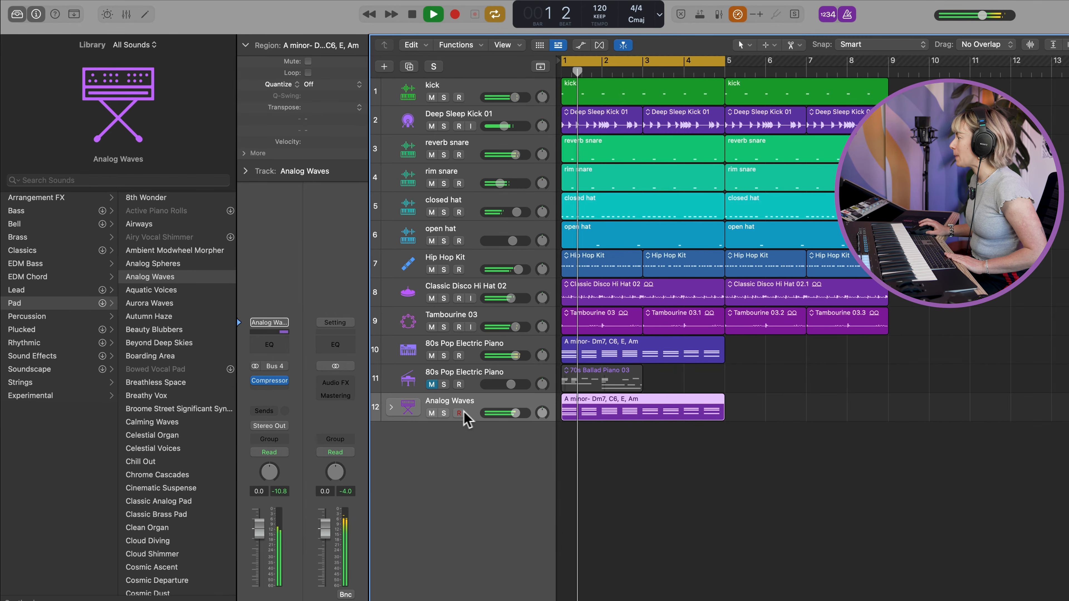
click(444, 413)
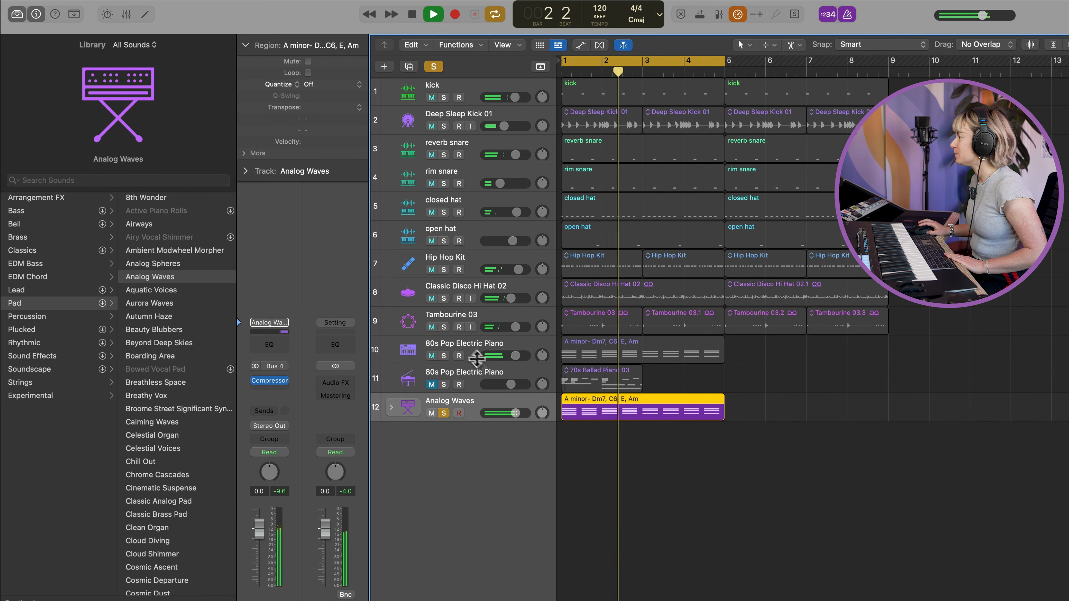
click(443, 356)
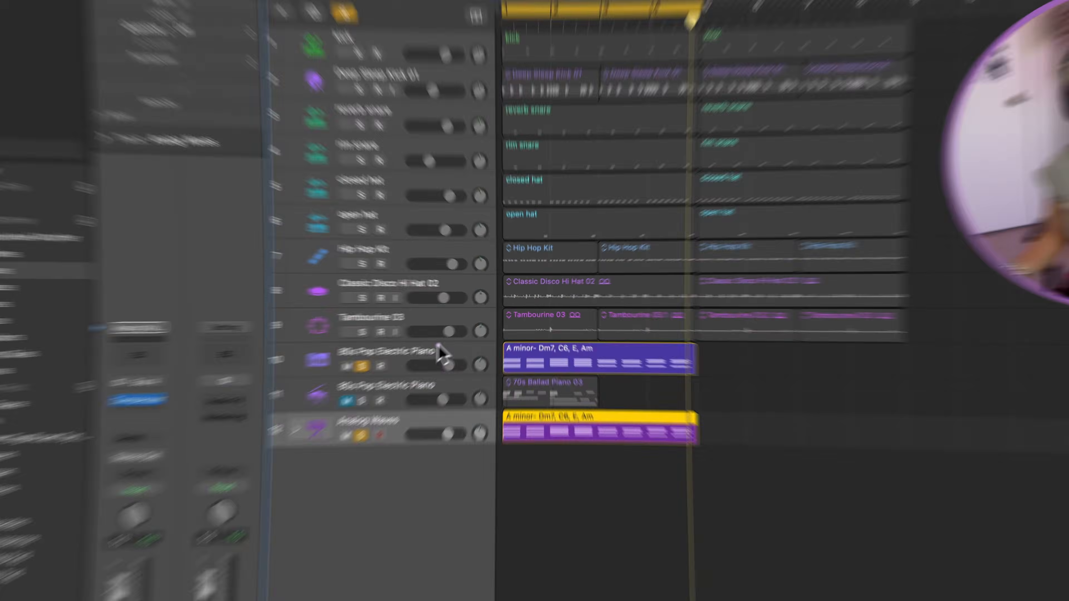
Duplicate the 80s Pop Electric Piano track 10 with its chord region and transpose the copied region by +12.
click(440, 351)
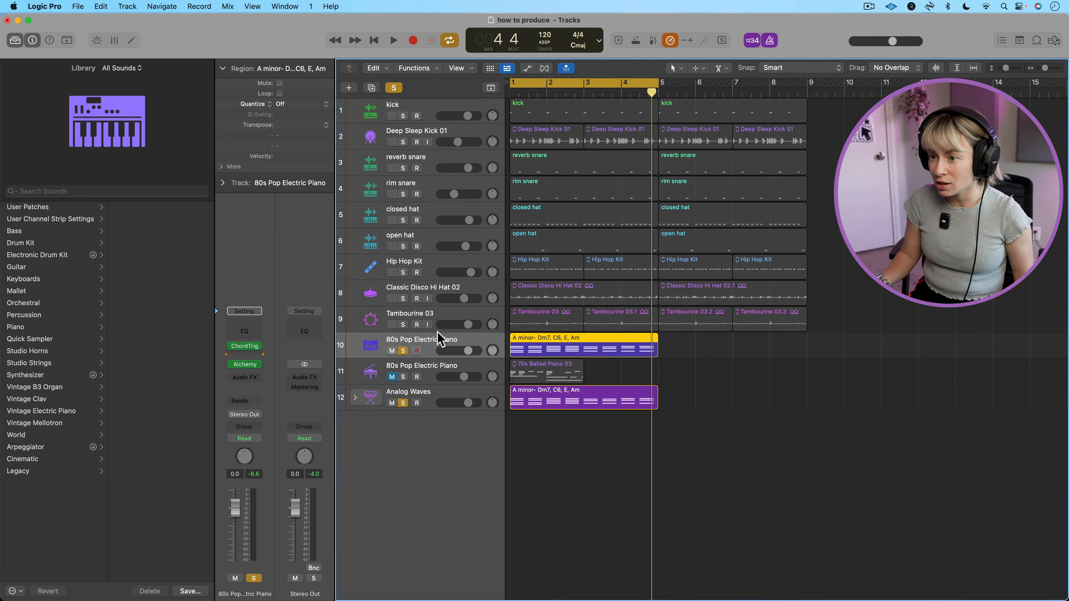
key(alt)
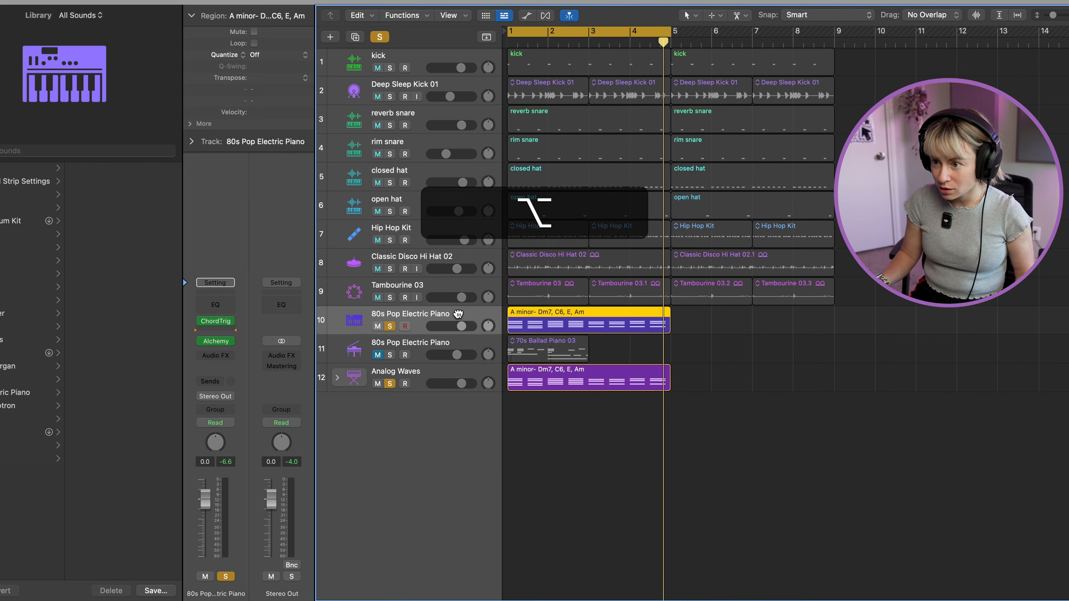
drag(458, 314, 453, 339)
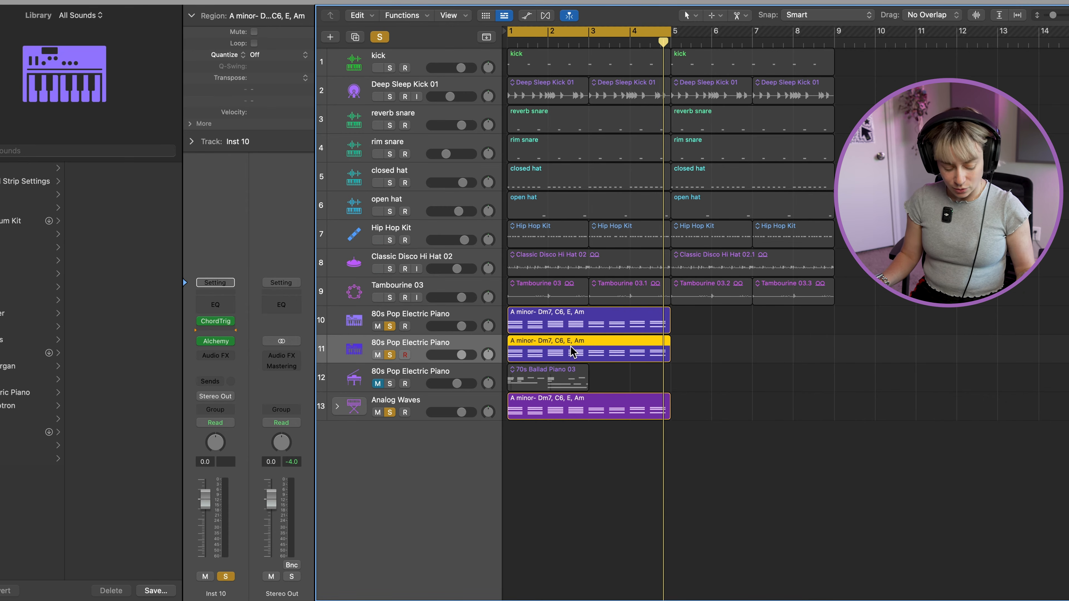
key(shift)
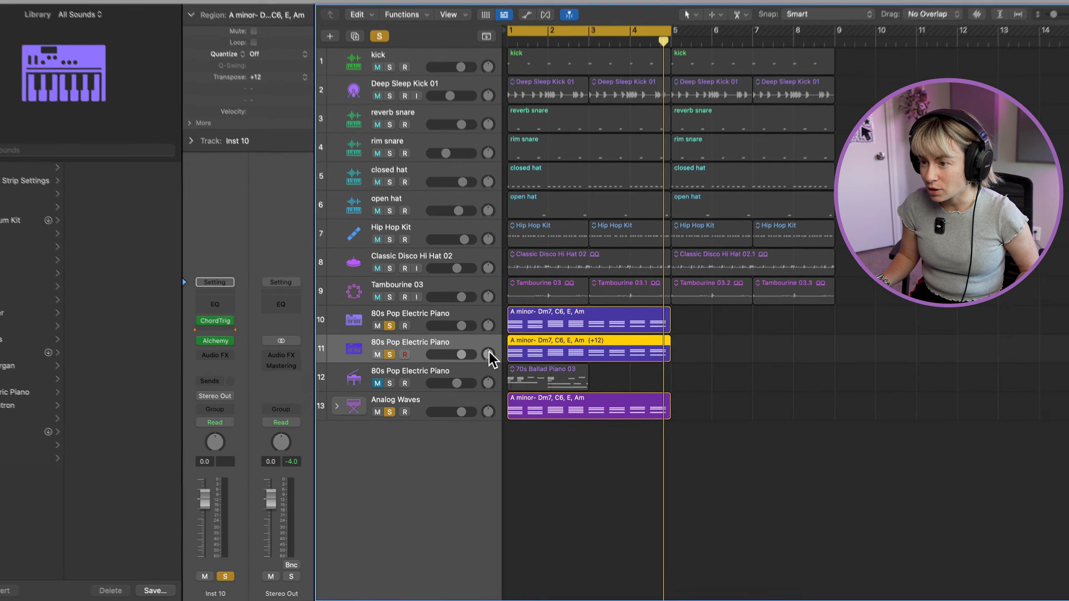
Pan the duplicated electric piano track left to -14 and the original one to the right while listening.
drag(489, 355, 491, 376)
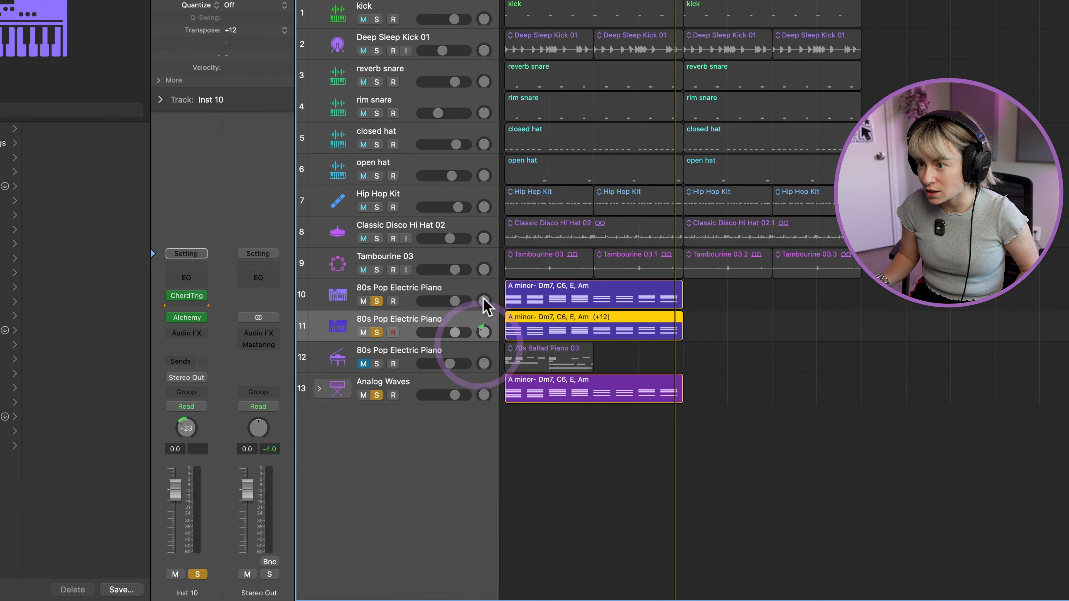
drag(484, 301, 486, 287)
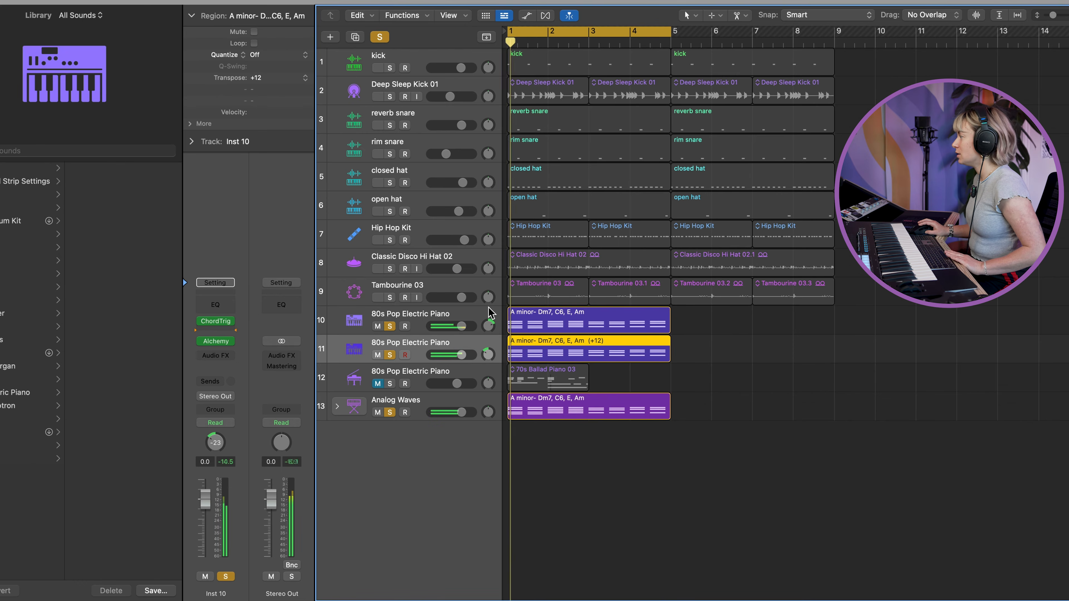
drag(488, 355, 491, 351)
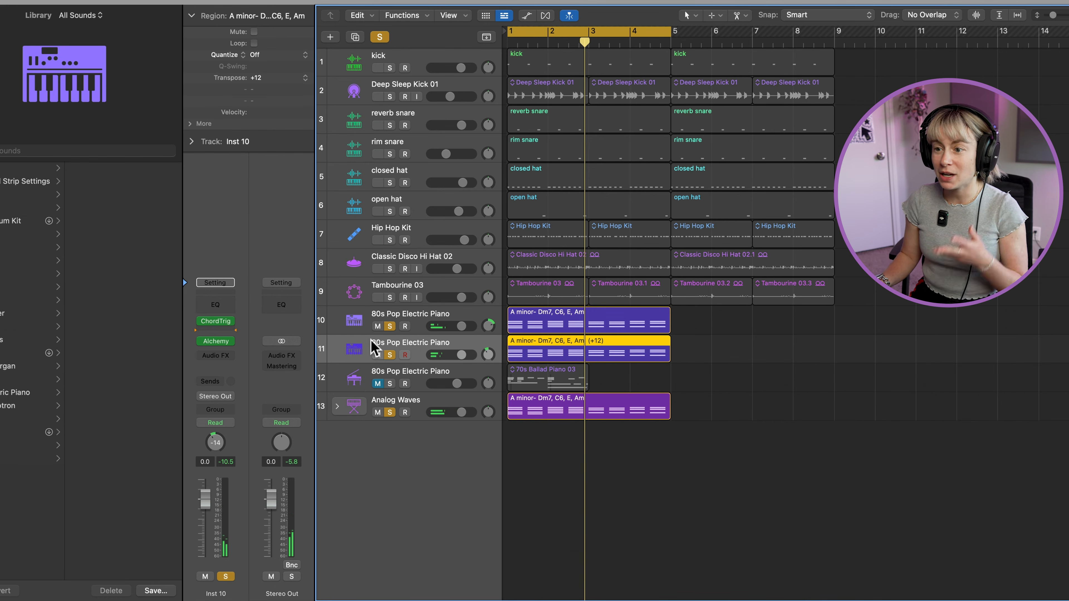
Load the Pluck Layer preset from Alchemy's clean Guitars on the duplicated track, play the layered chords and close the plug-in window.
click(216, 341)
click(353, 262)
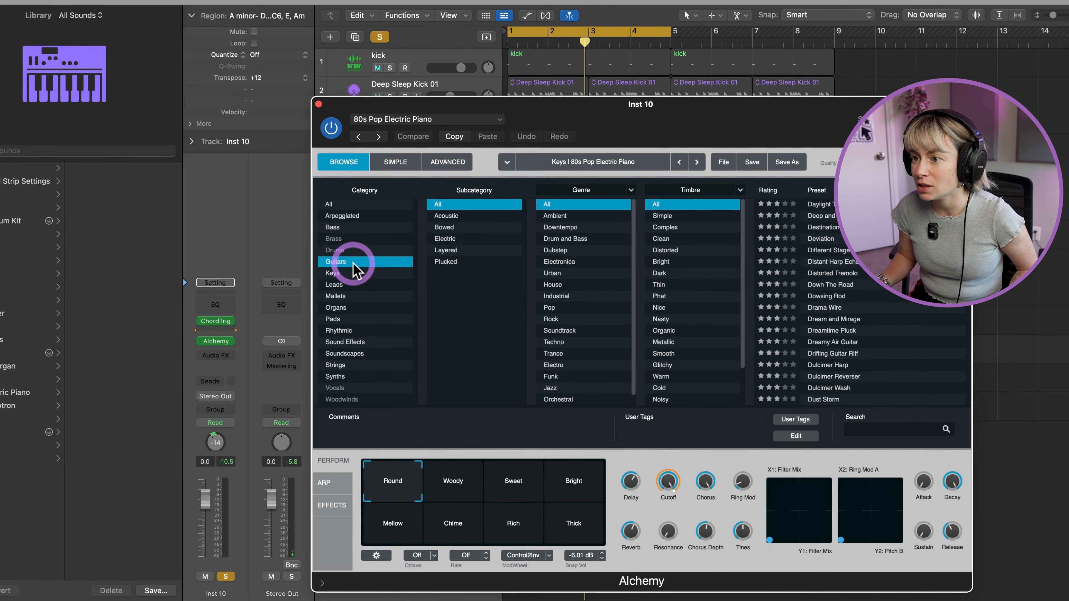
click(682, 239)
click(828, 331)
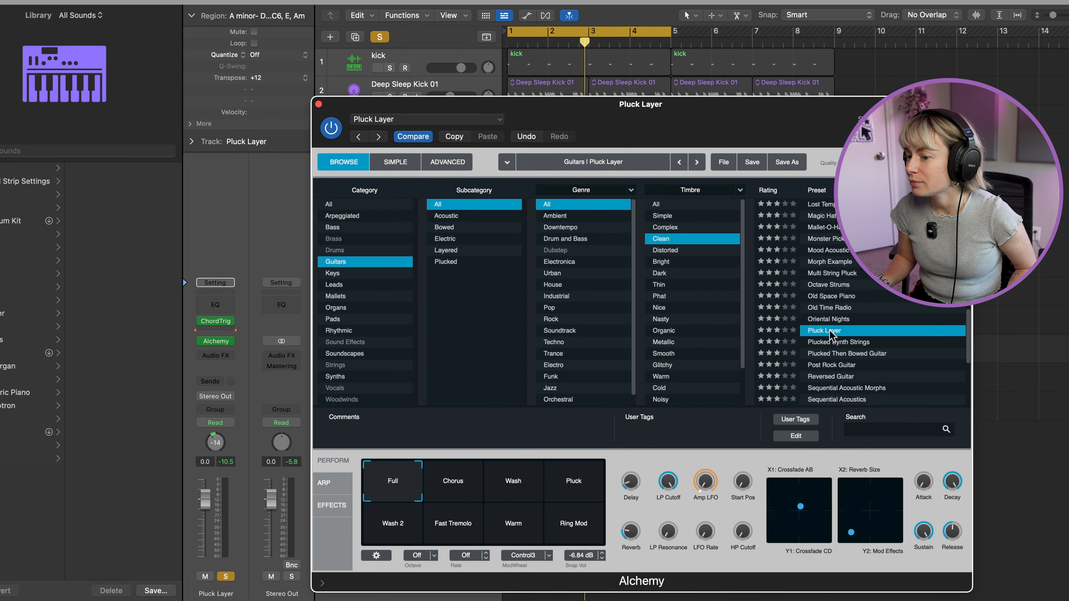
key(space)
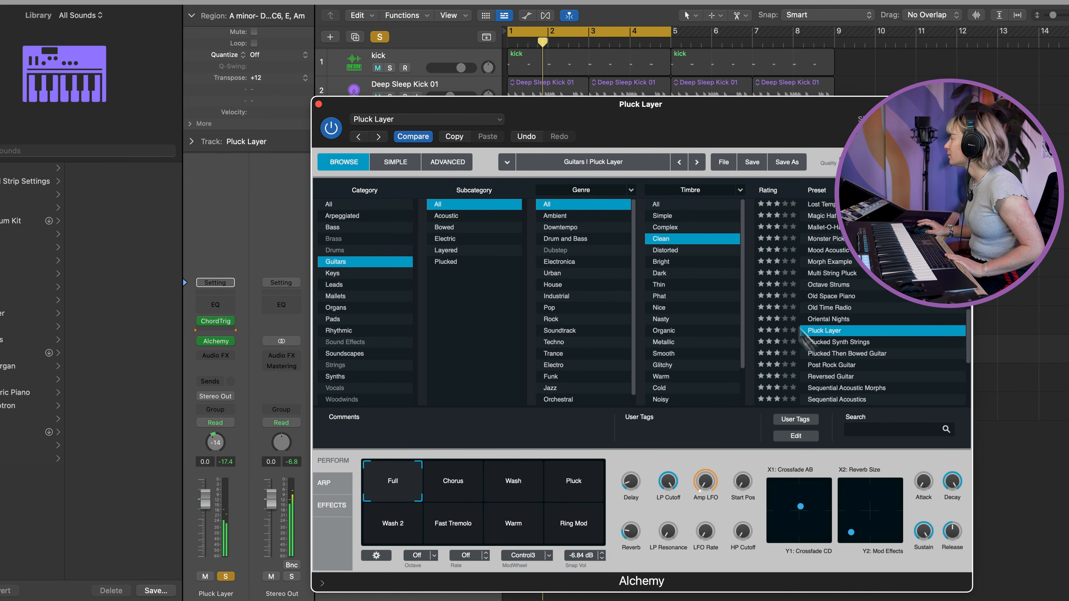
click(319, 104)
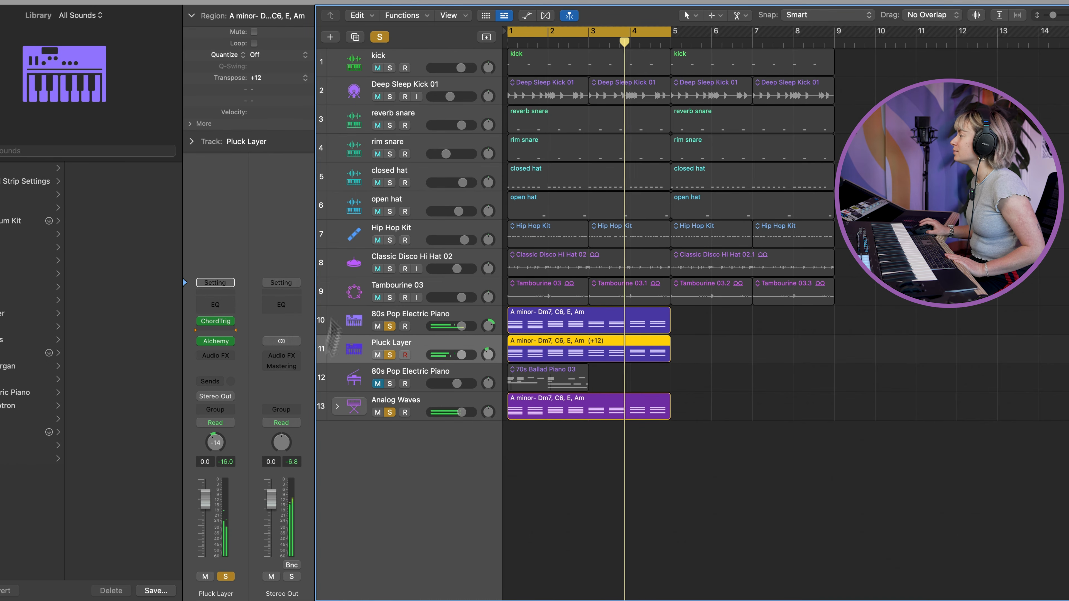